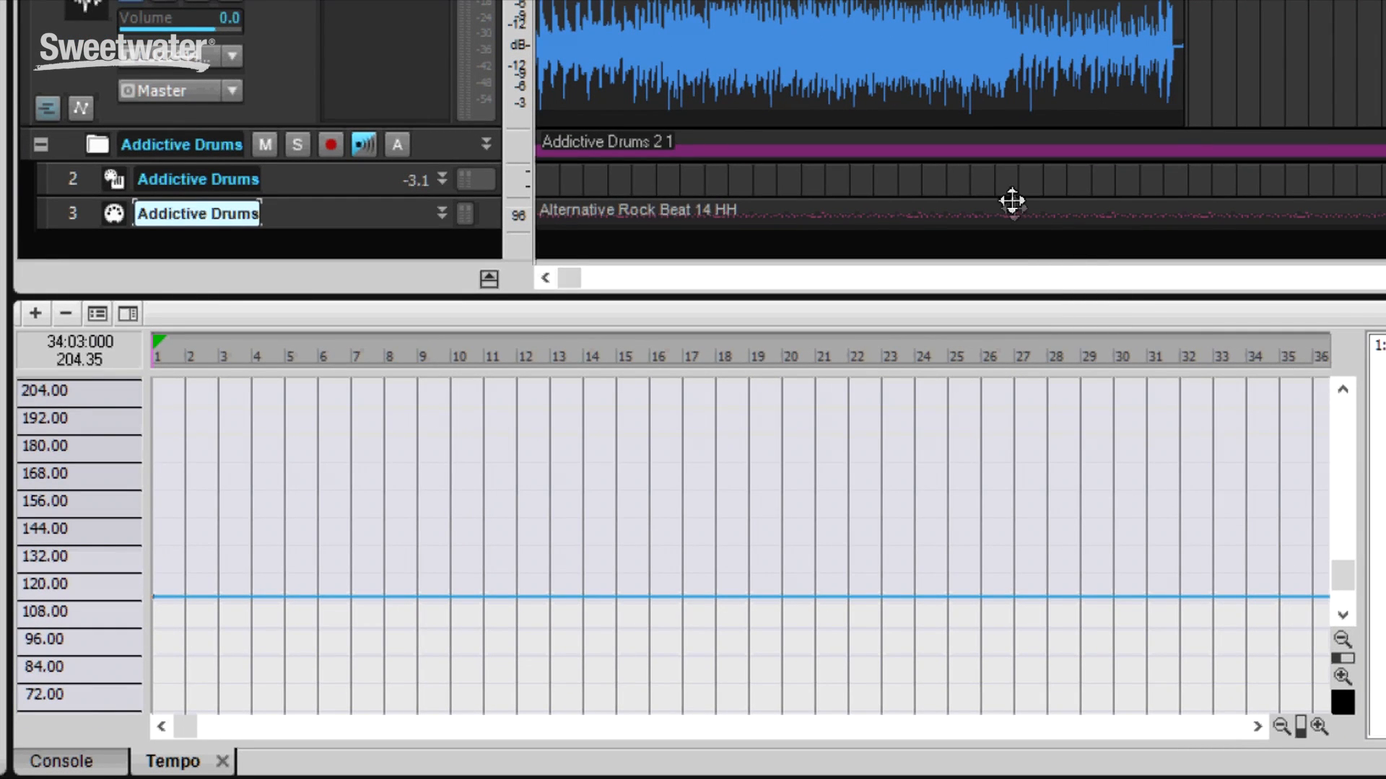
Extract the tempo map from the Track 1 audio clip onto the project timeline and play it back with Addictive Drums.
double_click(1016, 211)
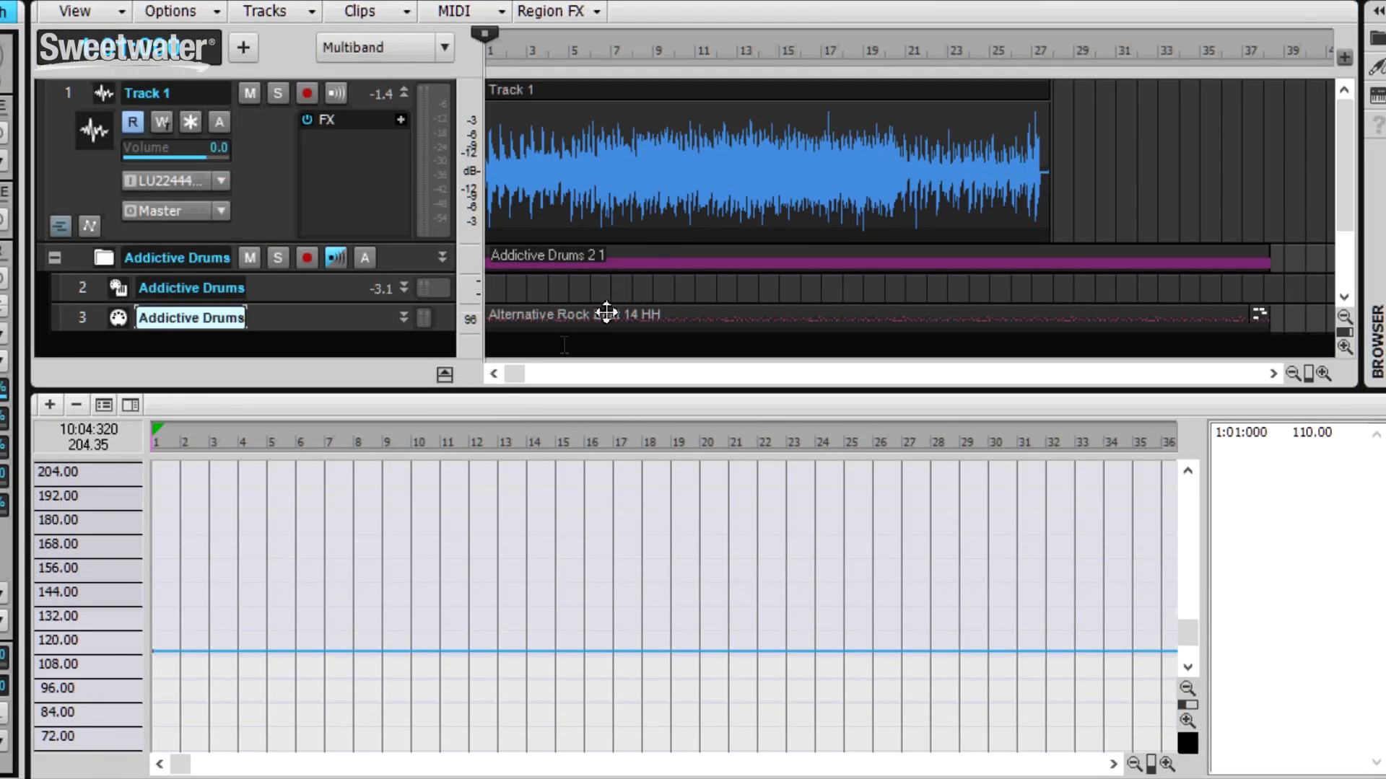
left_click_drag(714, 101, 711, 52)
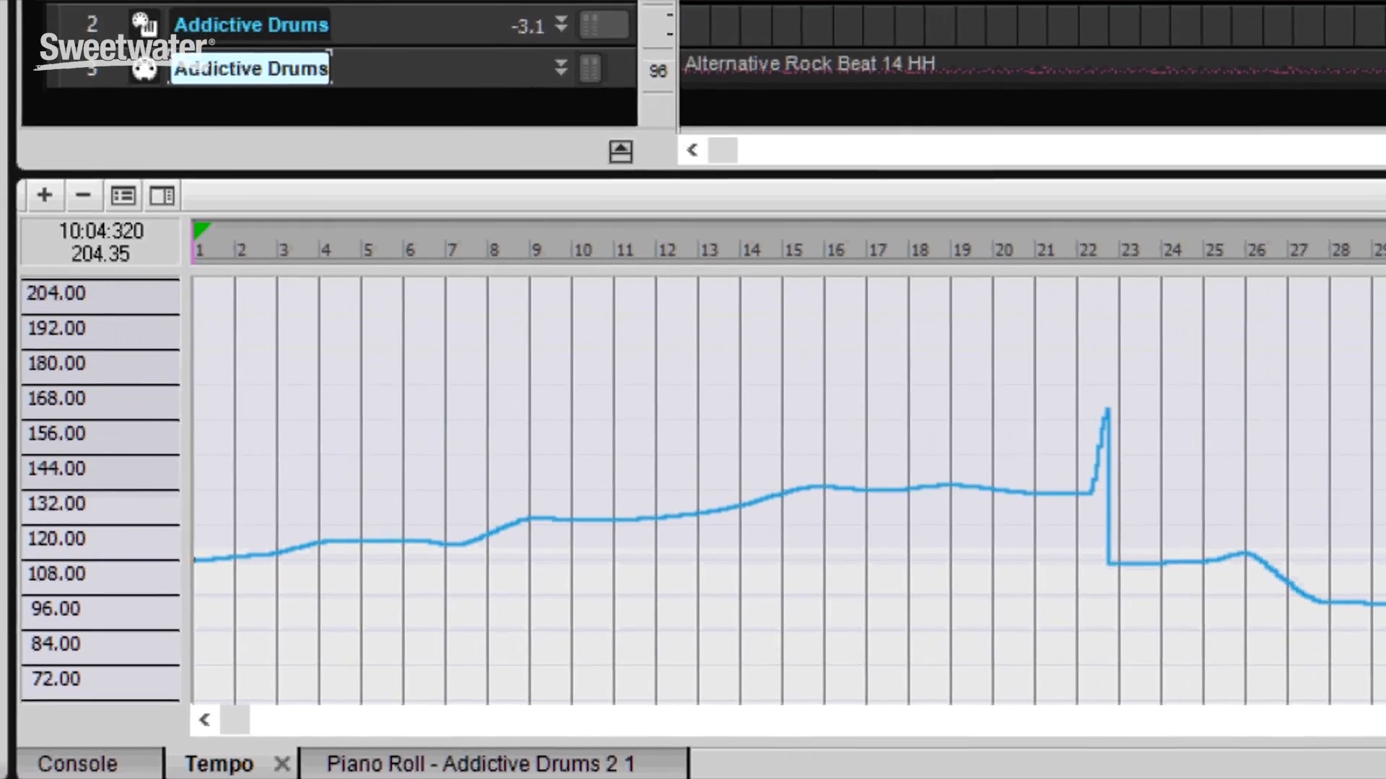
key("space")
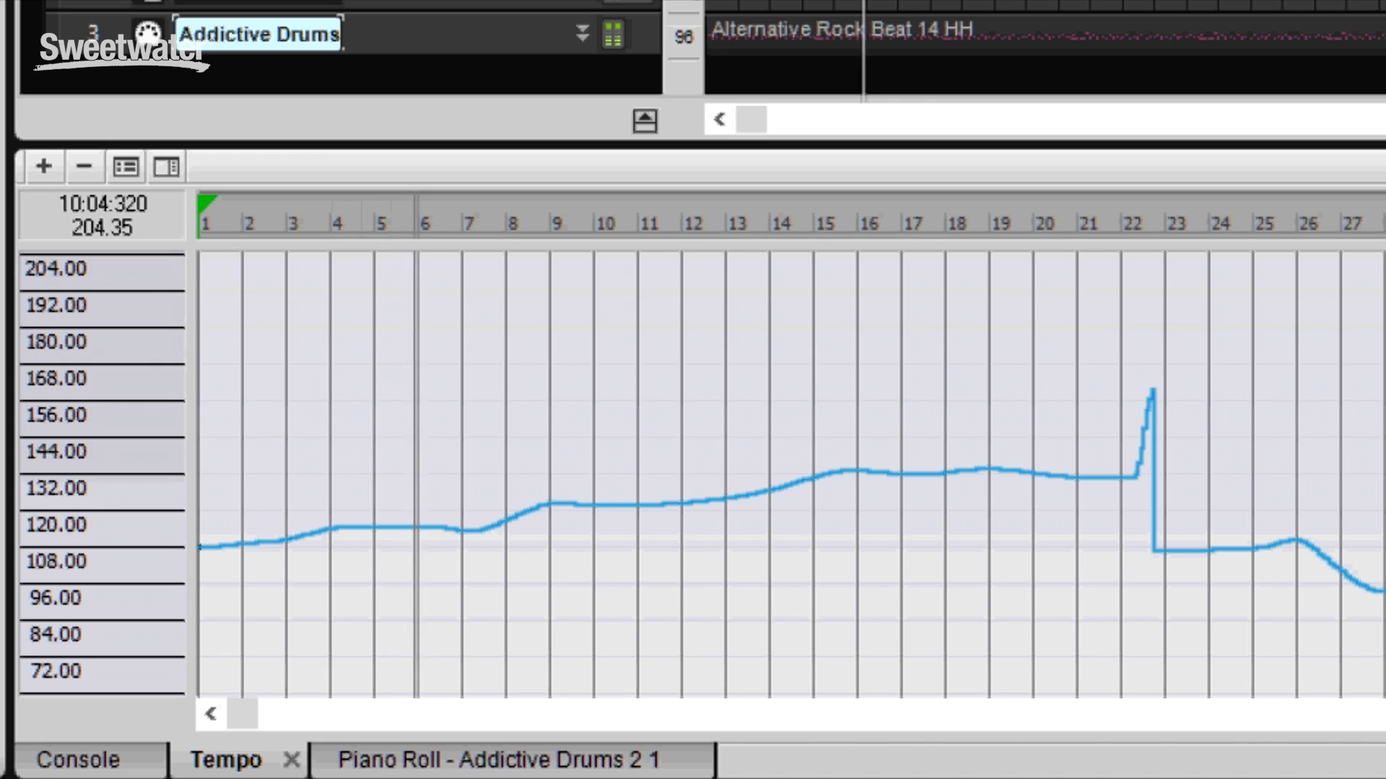
left_click(866, 225)
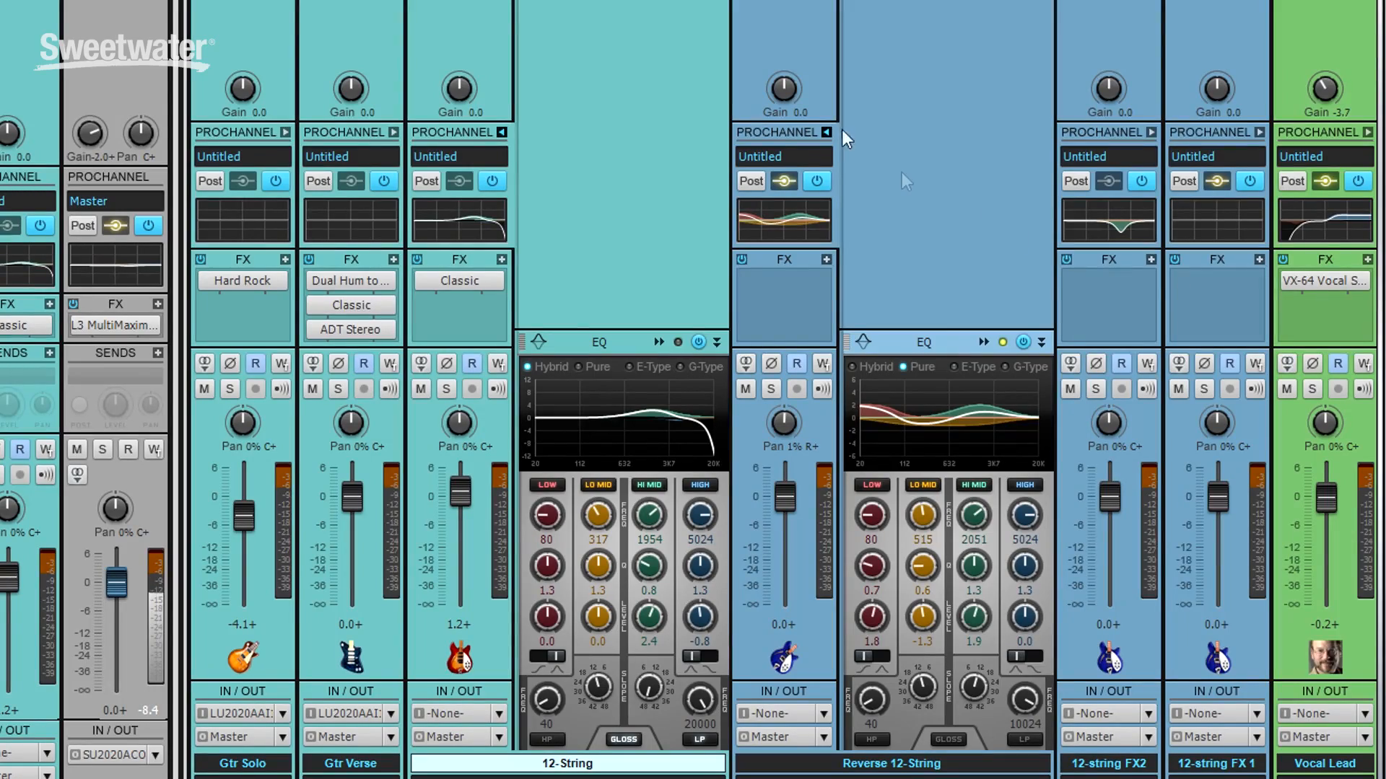
Collapse the ProChannels of the Reverse 12-String and 12-String strips, and expand both again.
left_click(826, 131)
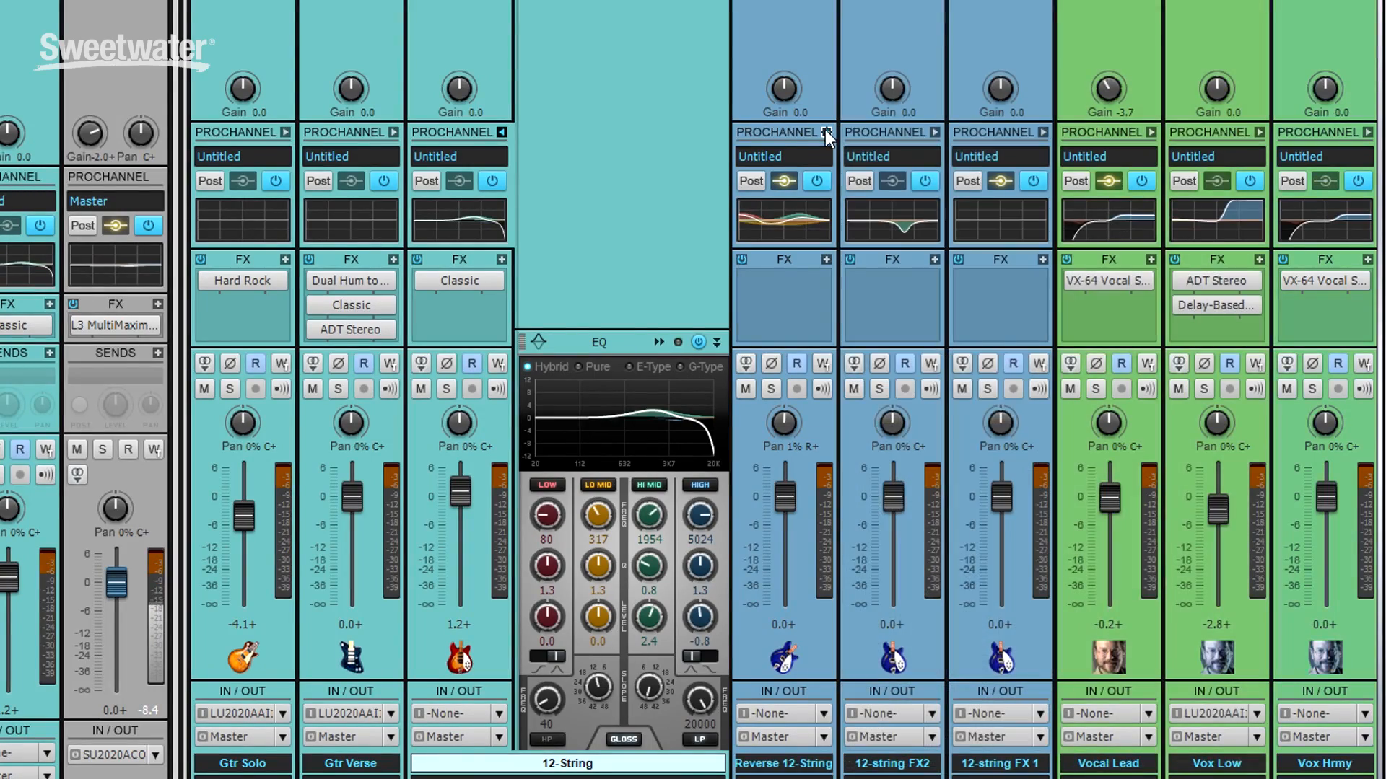
left_click(502, 132)
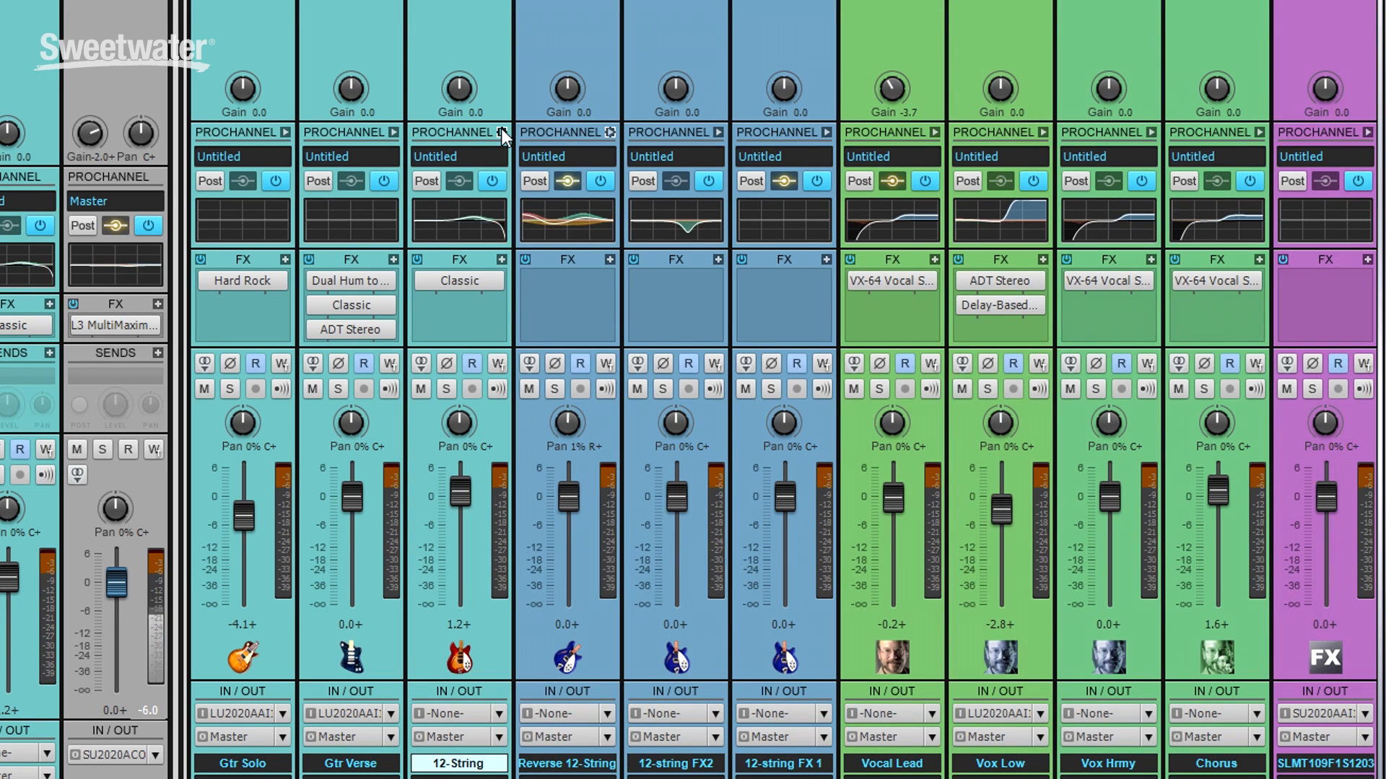
left_click(501, 132)
left_click(825, 132)
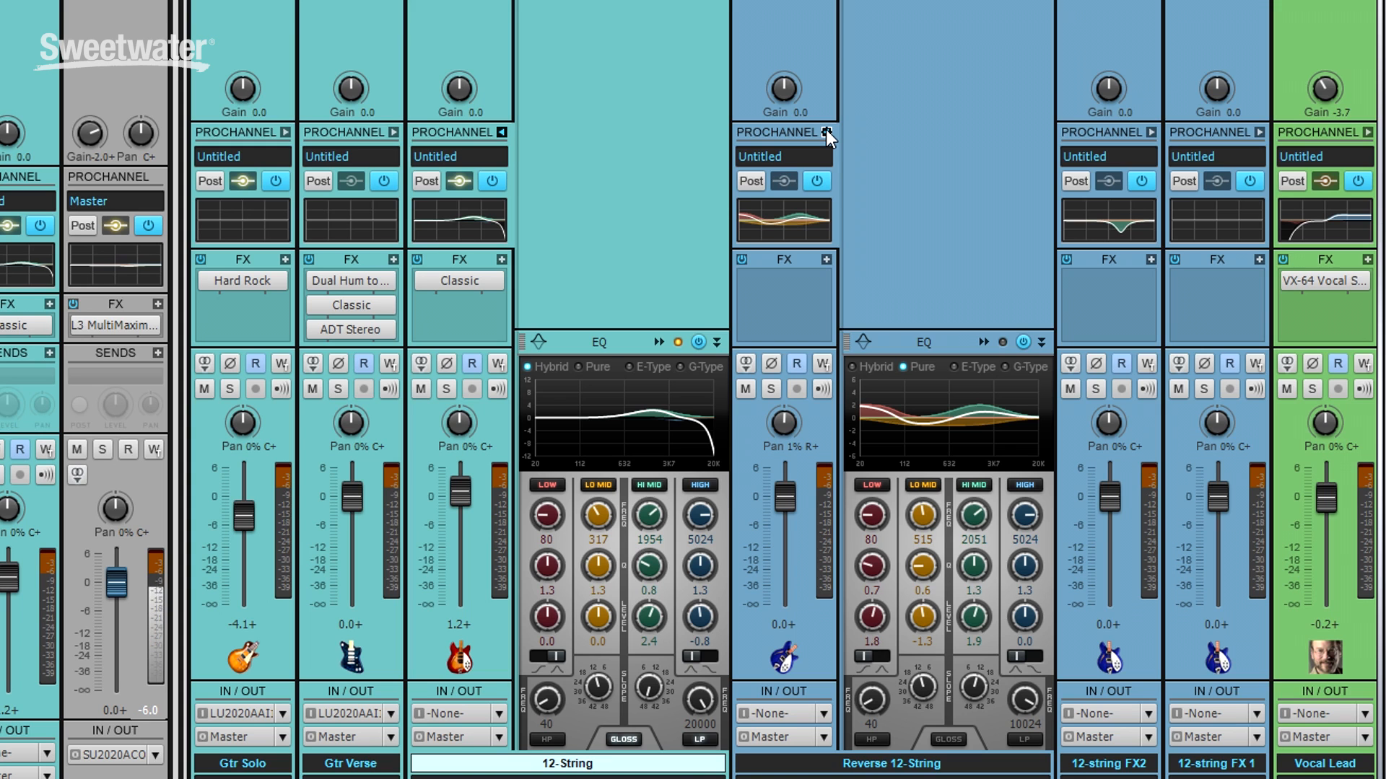
Narrow the 12-String console strip and restore it to full width with its ProChannel expanded.
right_click(456, 42)
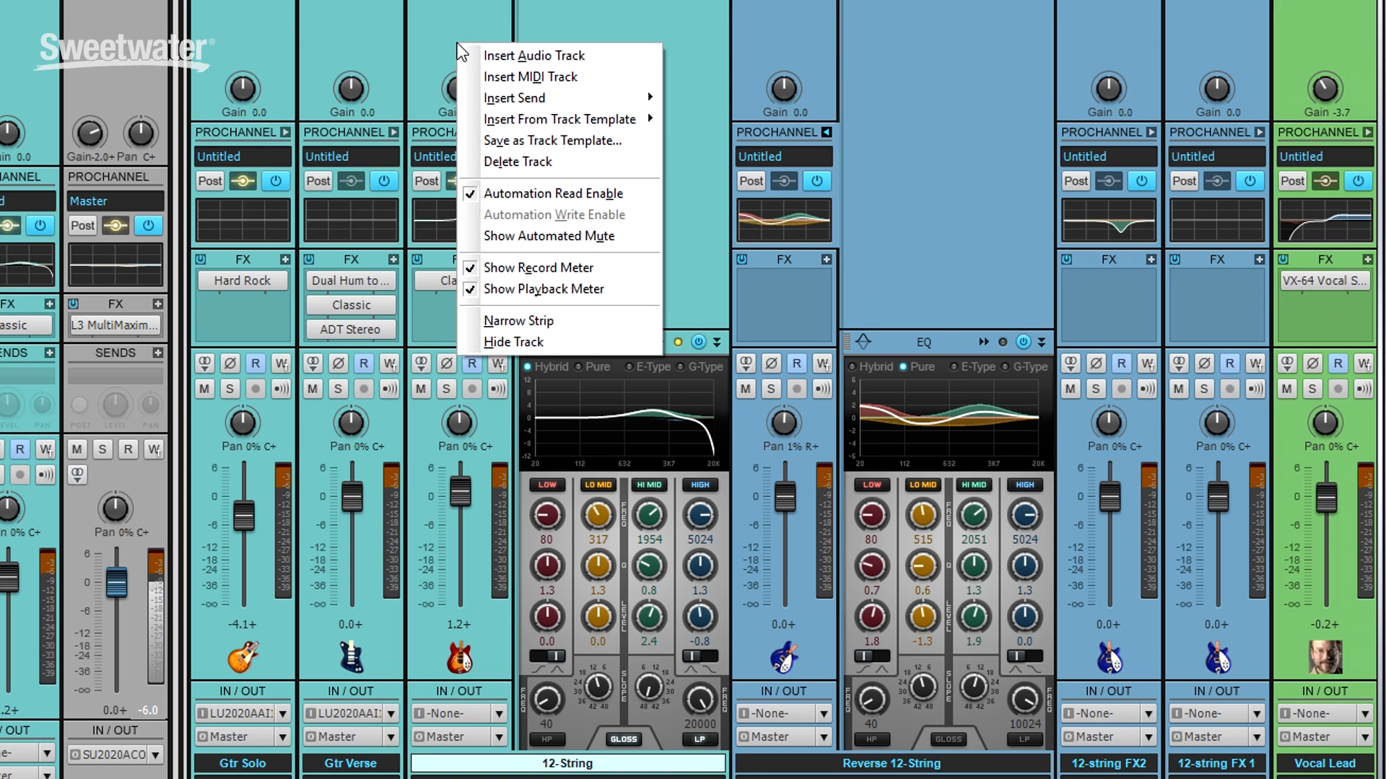
left_click(498, 322)
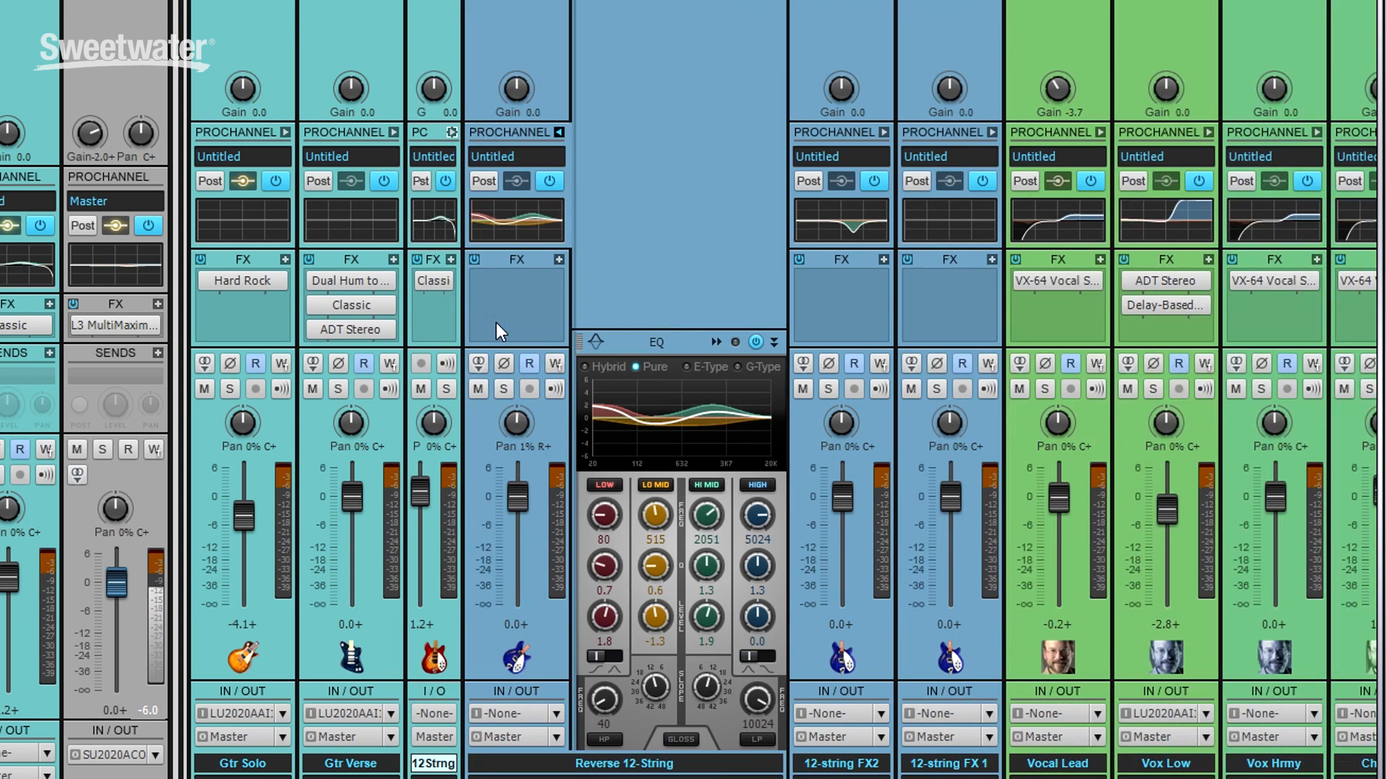
left_click(451, 131)
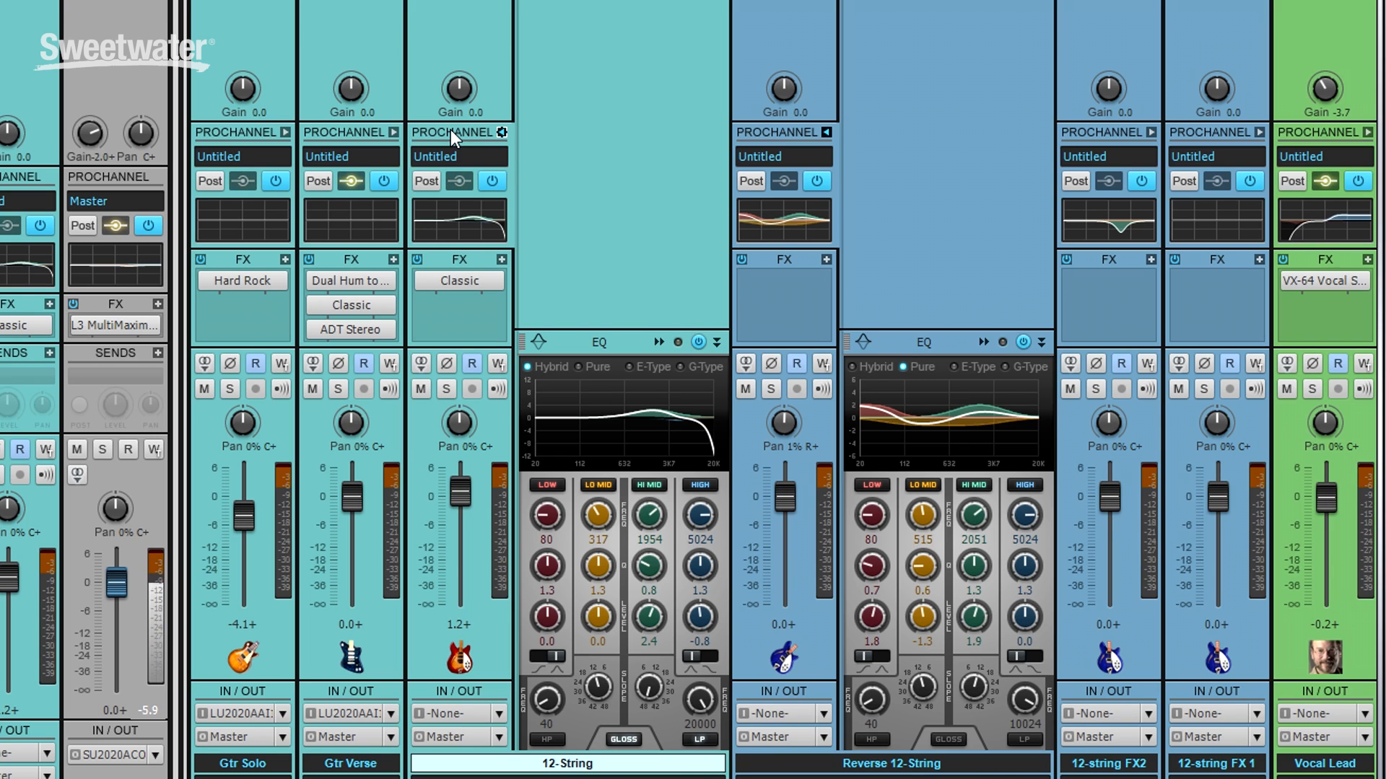
Insert a CA-2A module in the 12-String ProChannel and place it above the EQ.
right_click(607, 115)
mouse_move(663, 133)
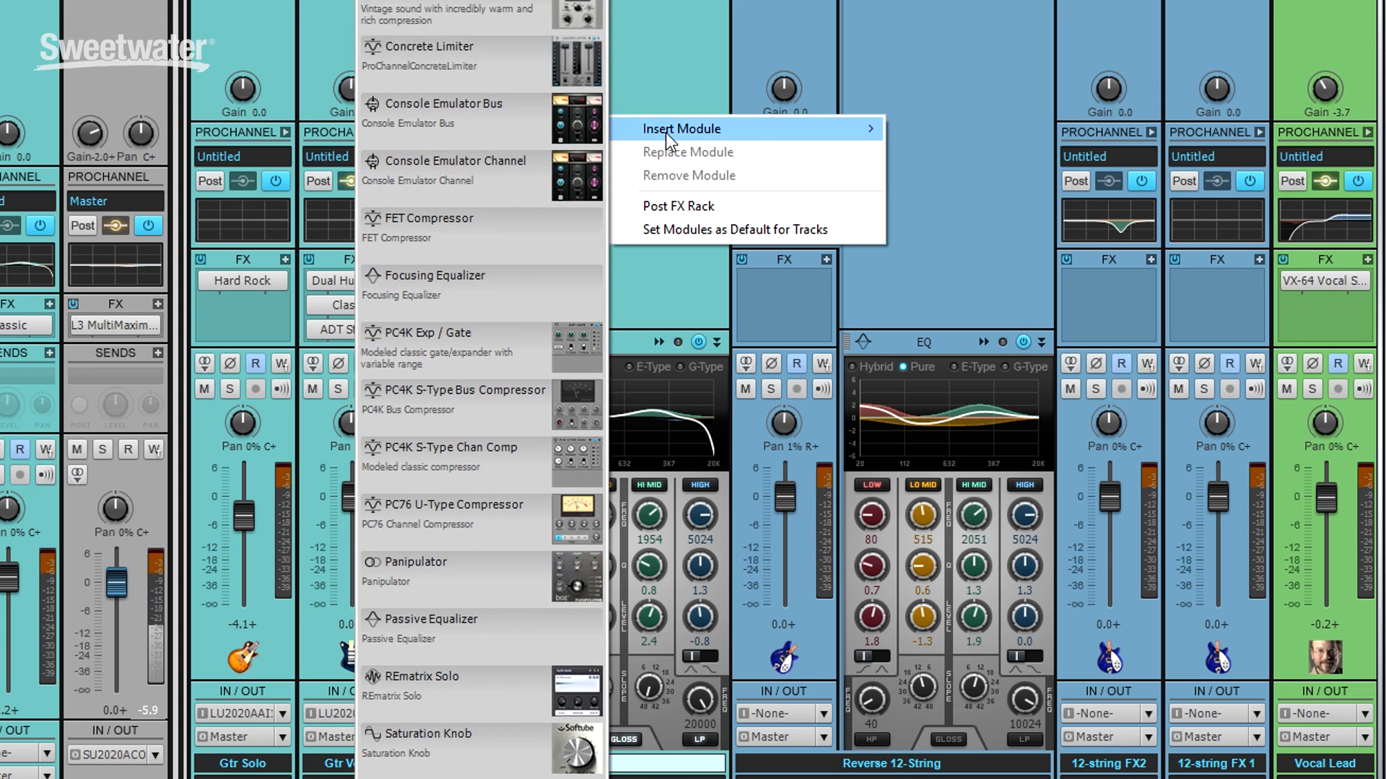
left_click(566, 3)
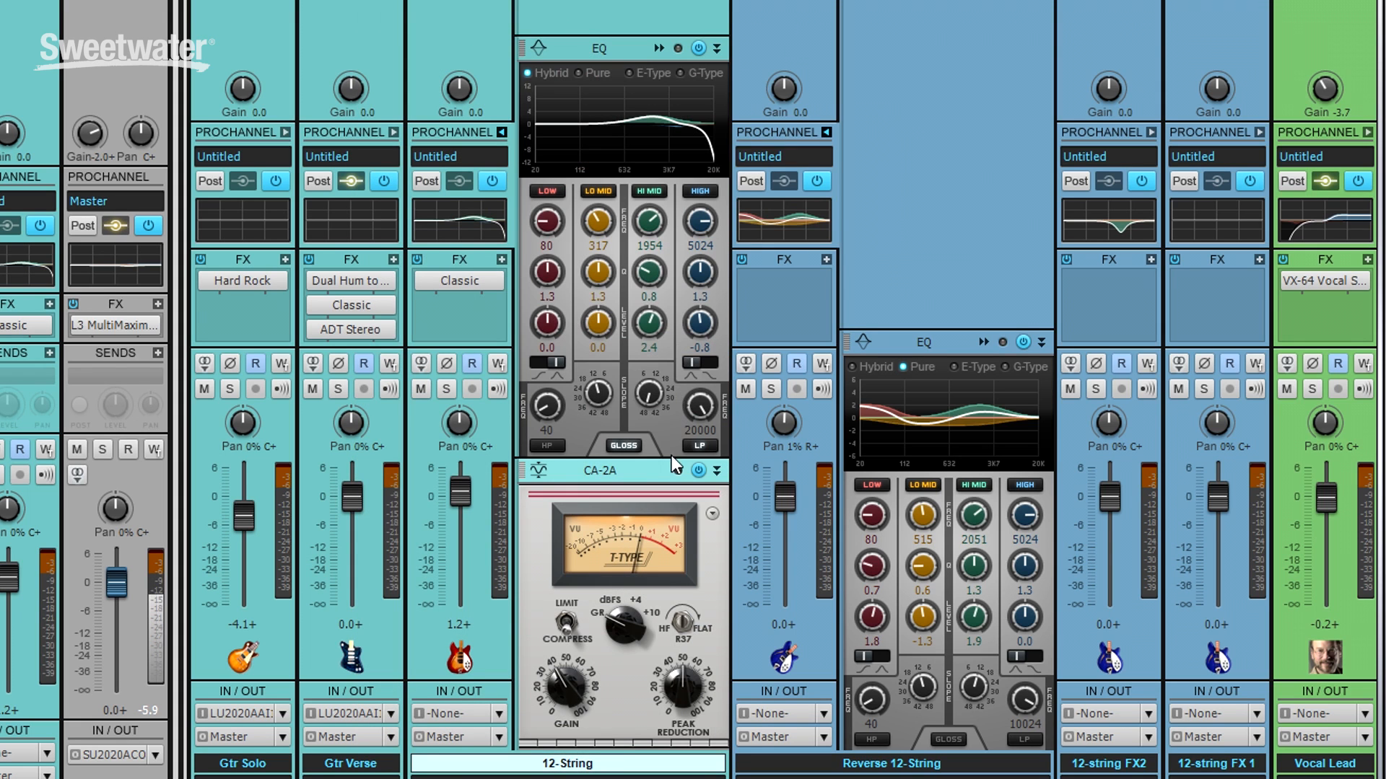
left_click_drag(638, 472, 634, 280)
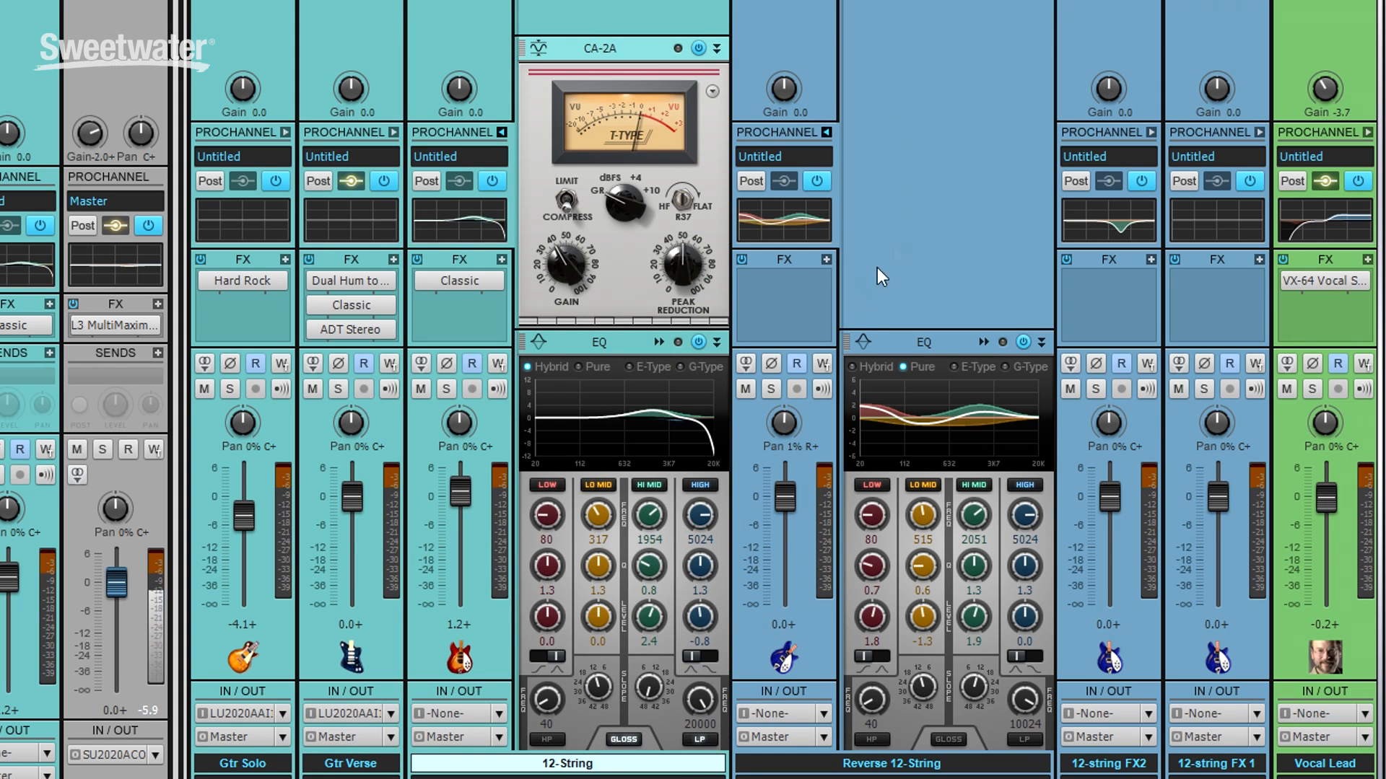
Insert a Console Emulator Channel module in the ProChannels of both Reverse 12-String and 12-String.
right_click(893, 238)
mouse_move(918, 247)
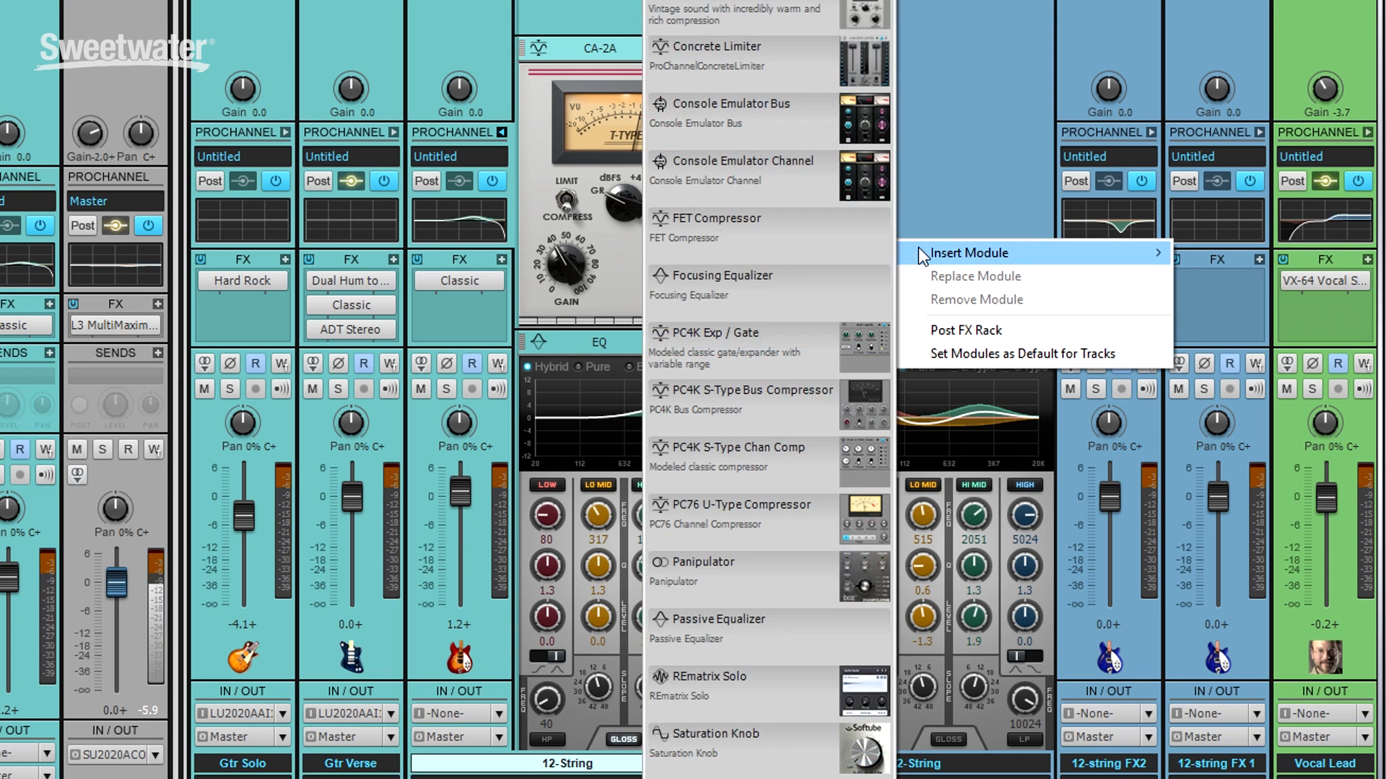
left_click(845, 181)
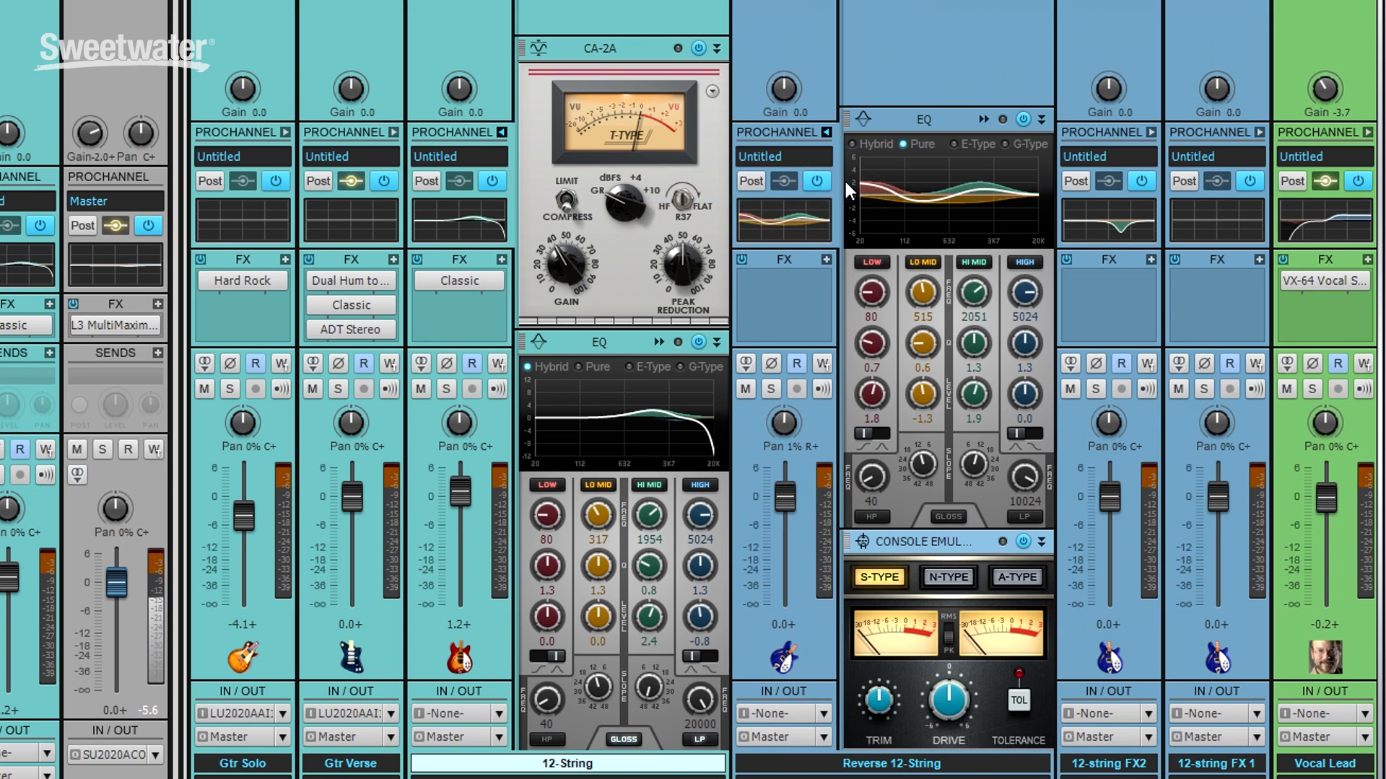
right_click(626, 4)
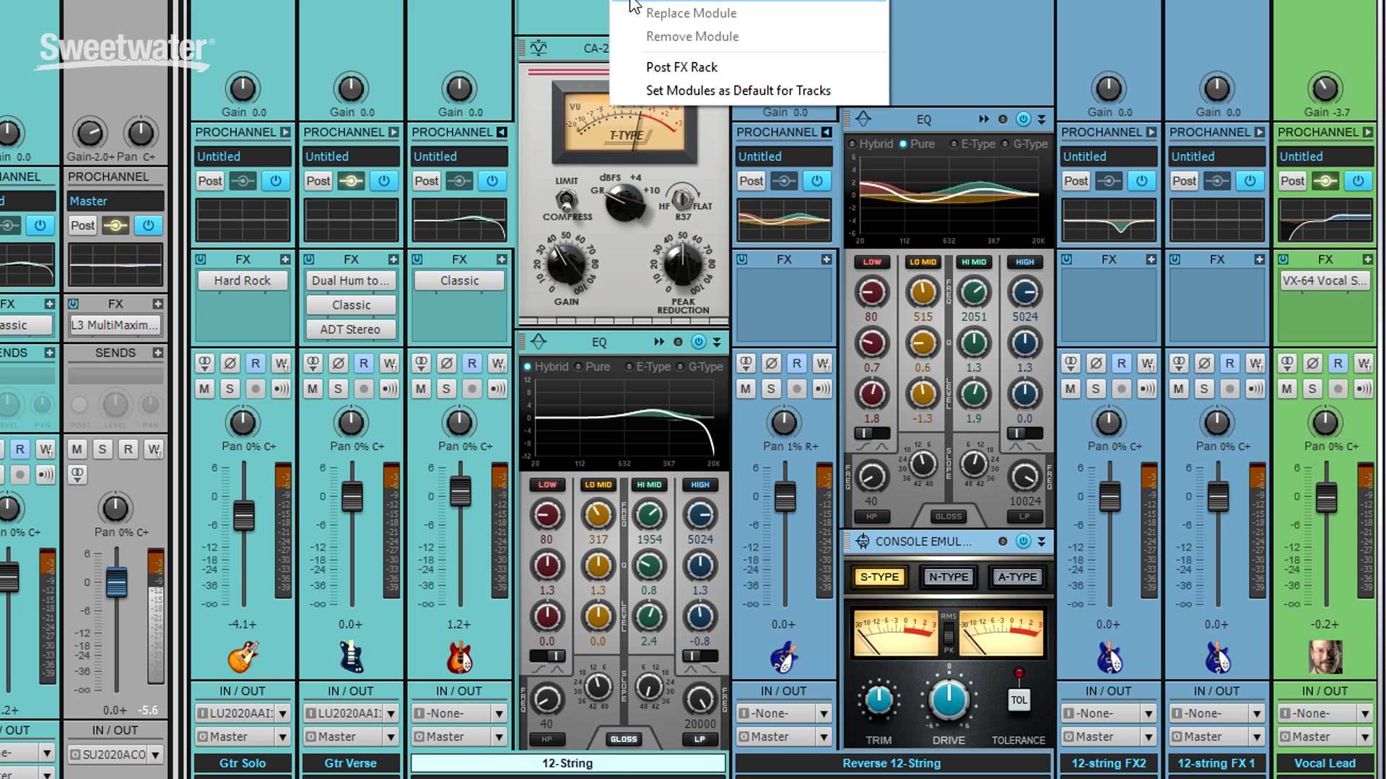
mouse_move(634, 4)
left_click(570, 155)
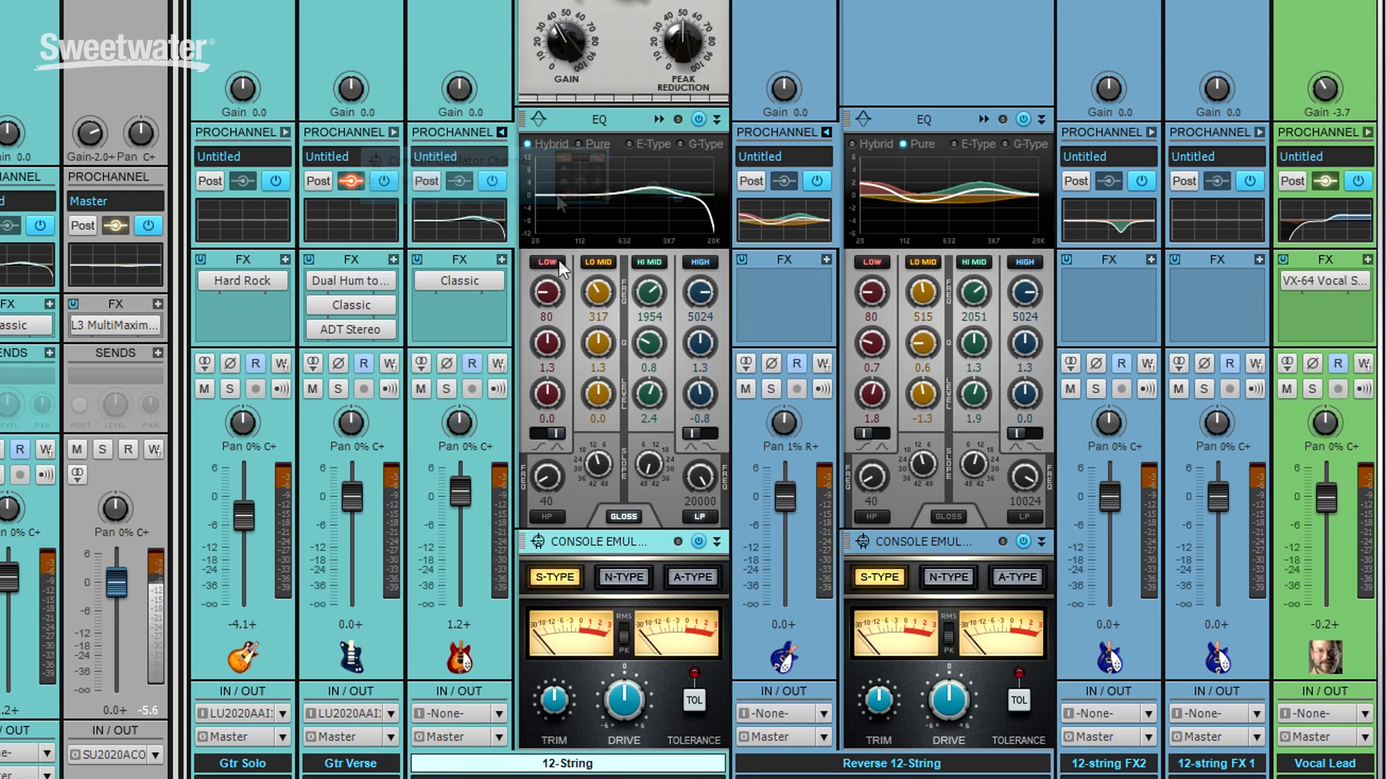
Set the 12-String console emulator to N-Type and the Reverse 12-String one to A-Type, collapsing the latter module.
left_click(624, 581)
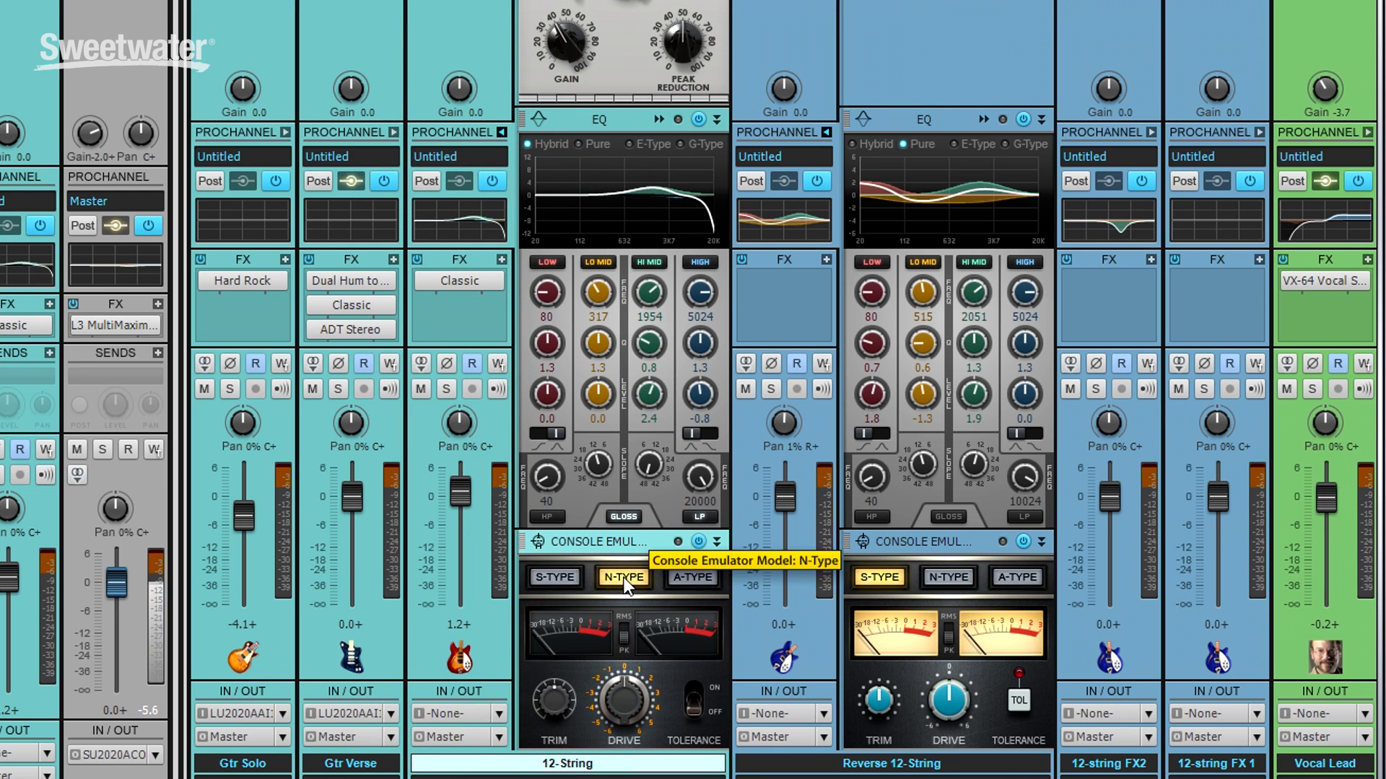
left_click(1017, 577)
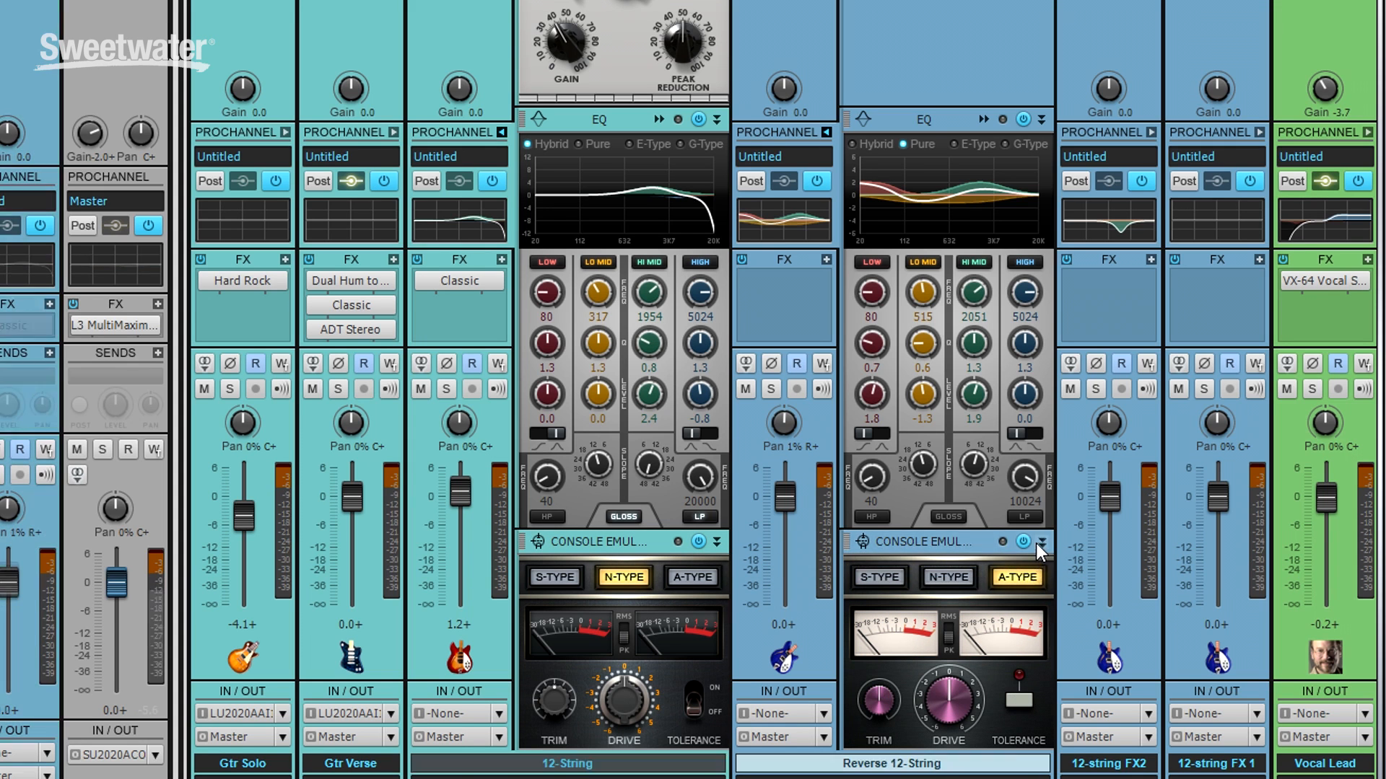
left_click(1040, 542)
Insert a Tape Emulator module in the Reverse 12-String ProChannel and place it between the EQ and Console Emulator.
right_click(918, 28)
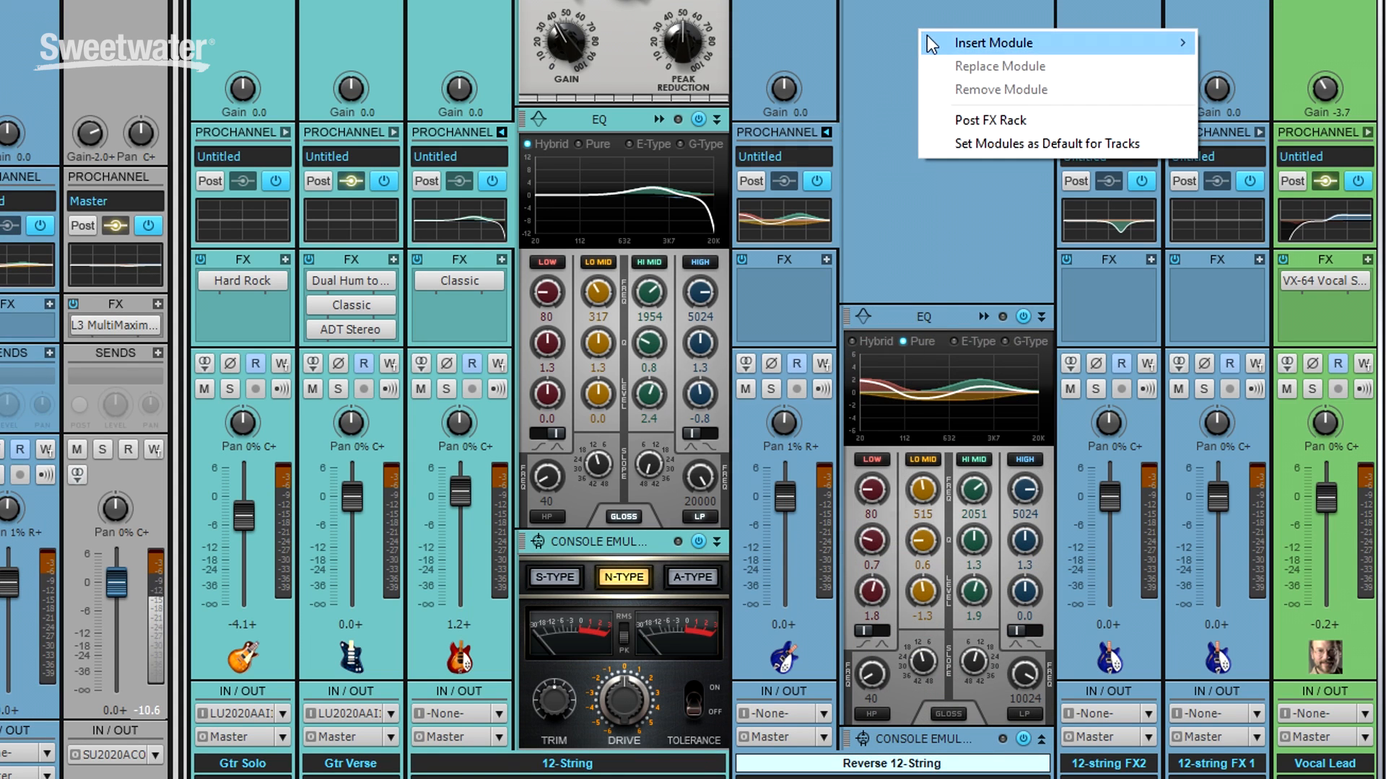
mouse_move(928, 40)
left_click(779, 778)
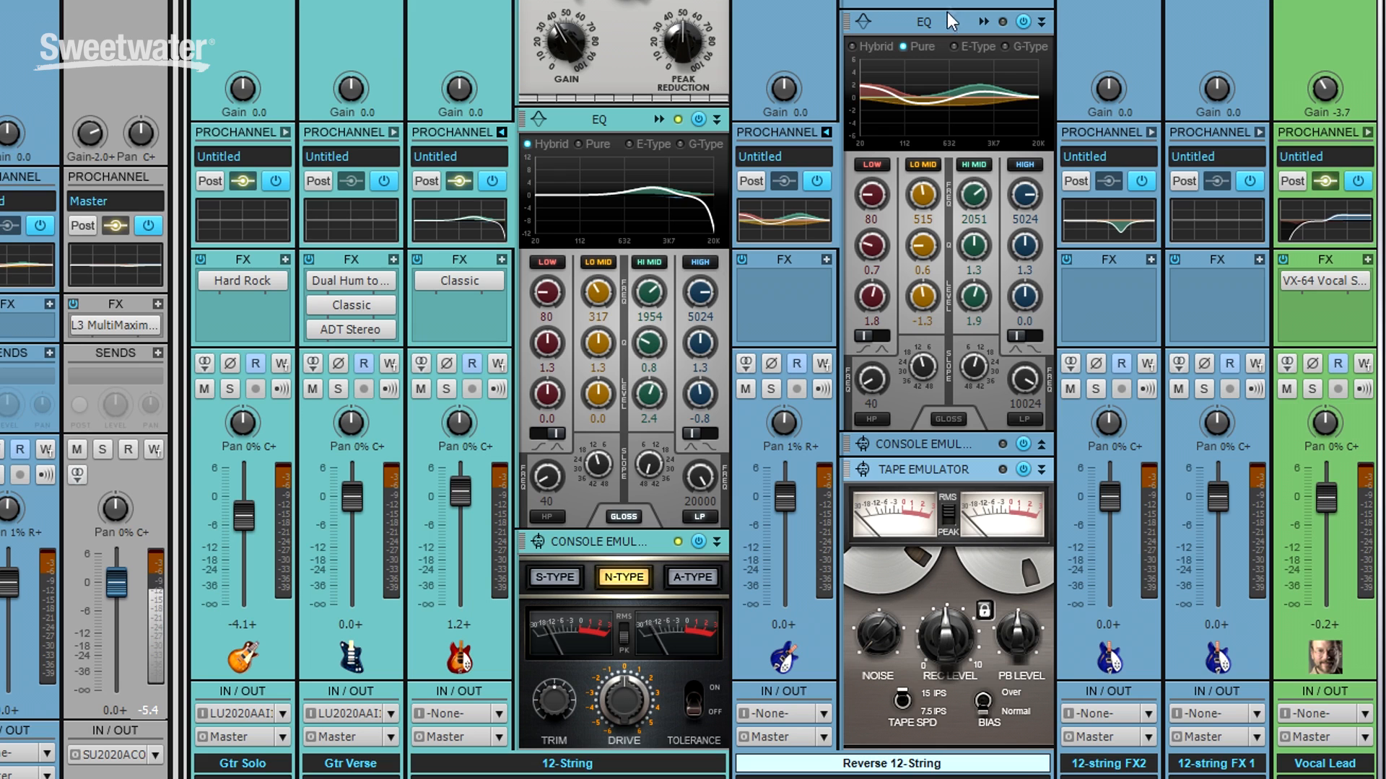
left_click_drag(946, 473, 945, 441)
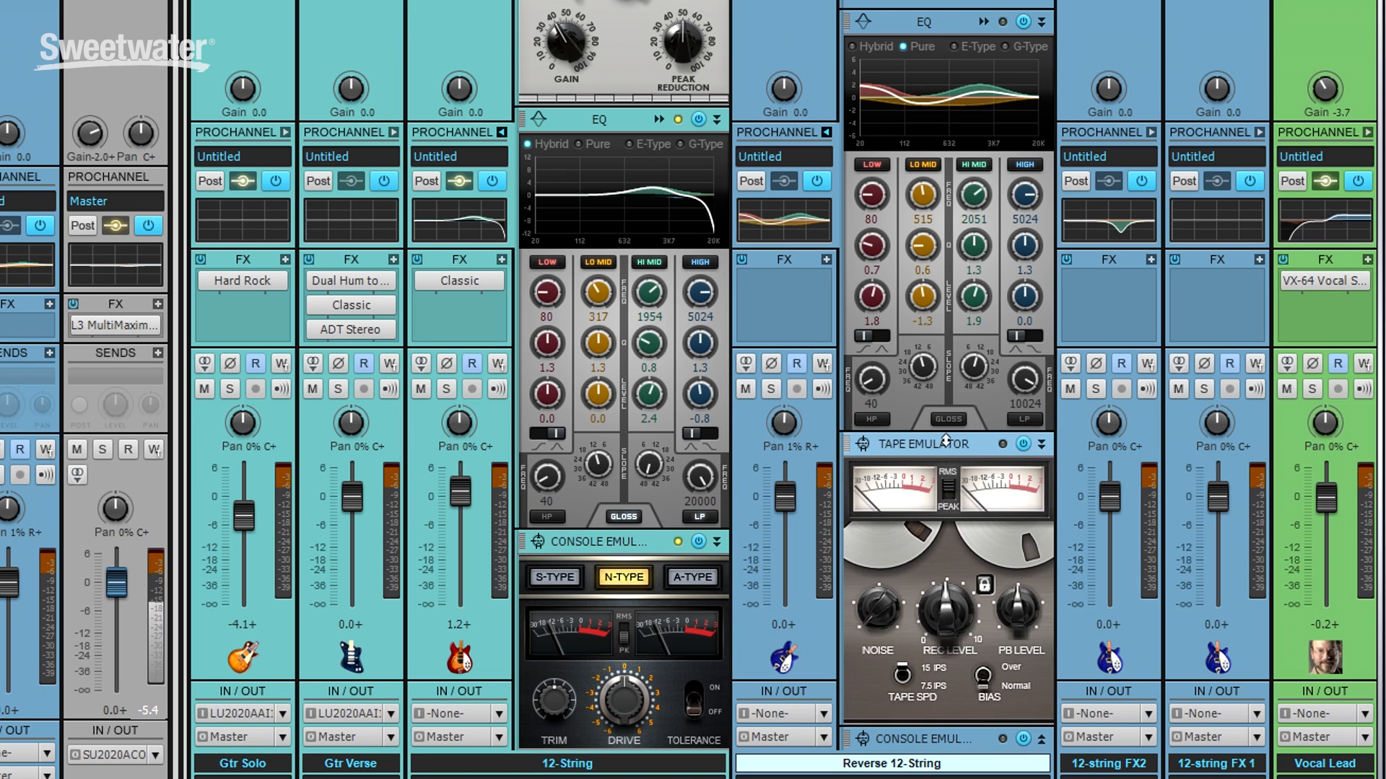
Move the 12-String CA-2A module between the EQ and Console Emulator, and return it above the EQ.
left_click(643, 540)
left_click_drag(637, 130, 636, 100)
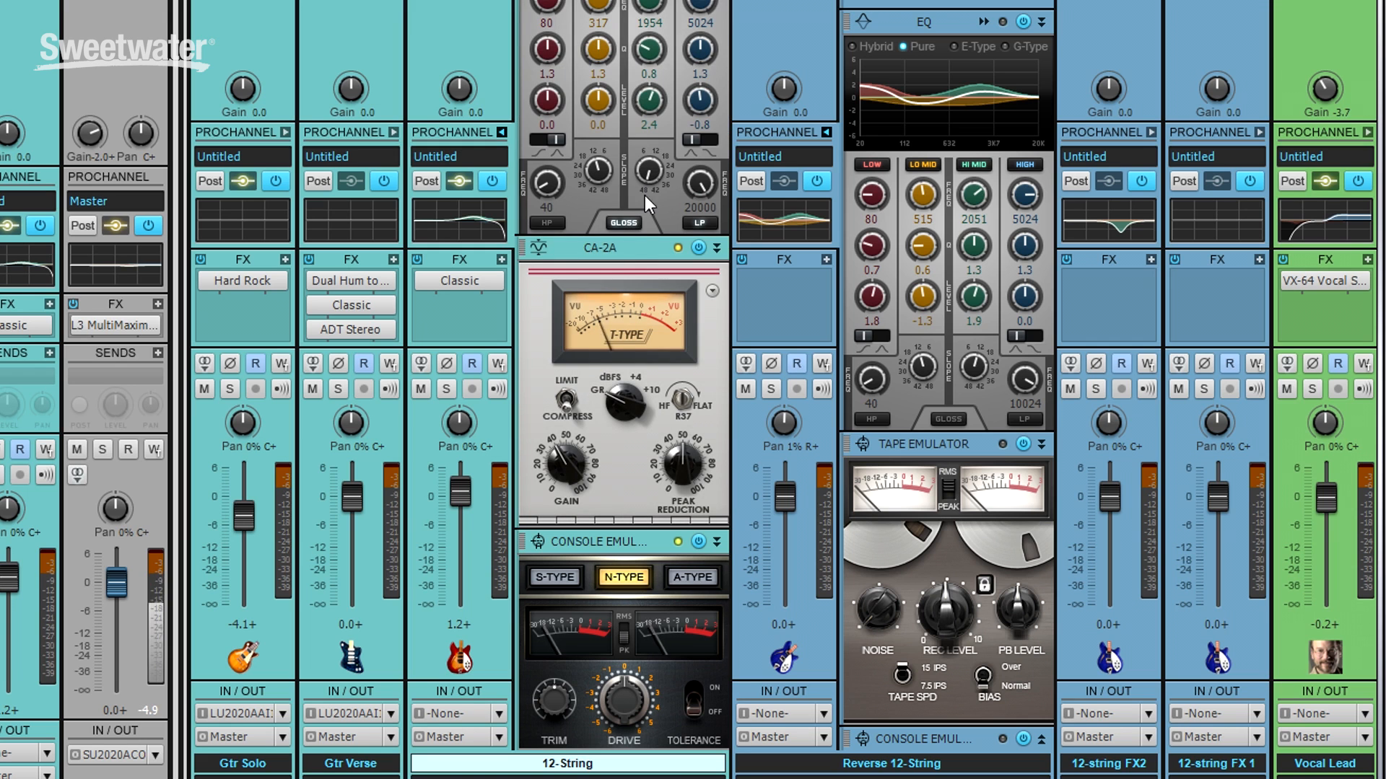
left_click_drag(625, 253, 622, 24)
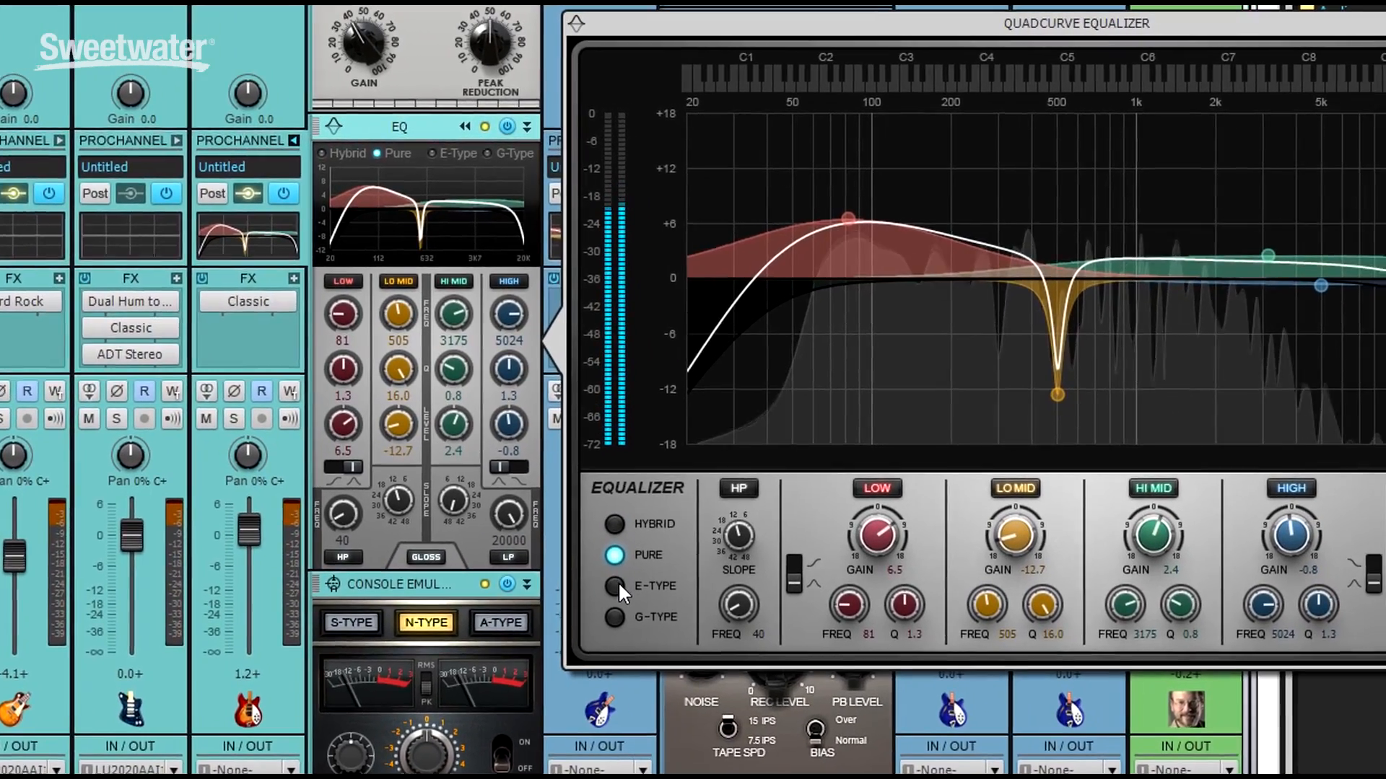
Switch the 12-String equalizer to G-Type and set its Lo Mid band to 500 Hz, -4.2 dB gain and Q 2.9.
left_click(681, 571)
left_click(544, 635)
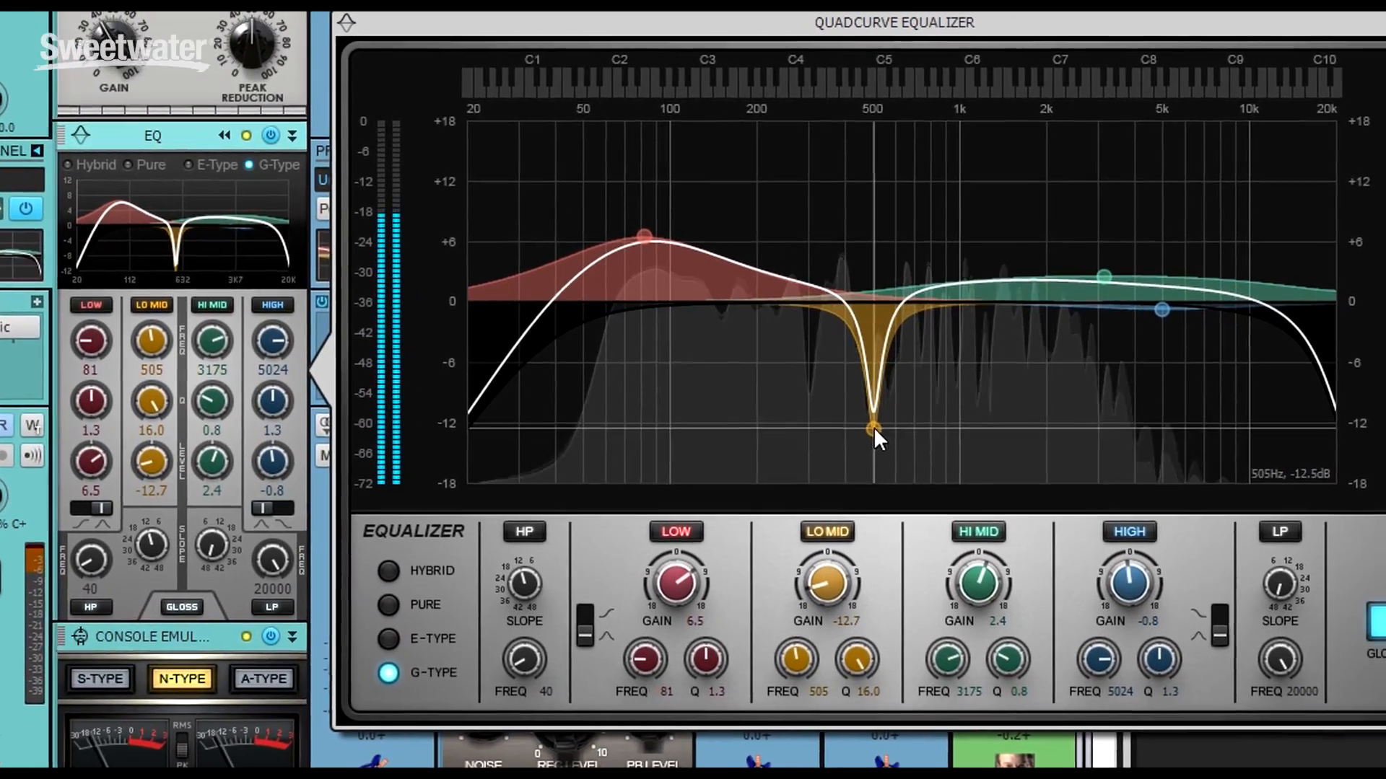
left_click_drag(873, 427, 872, 343)
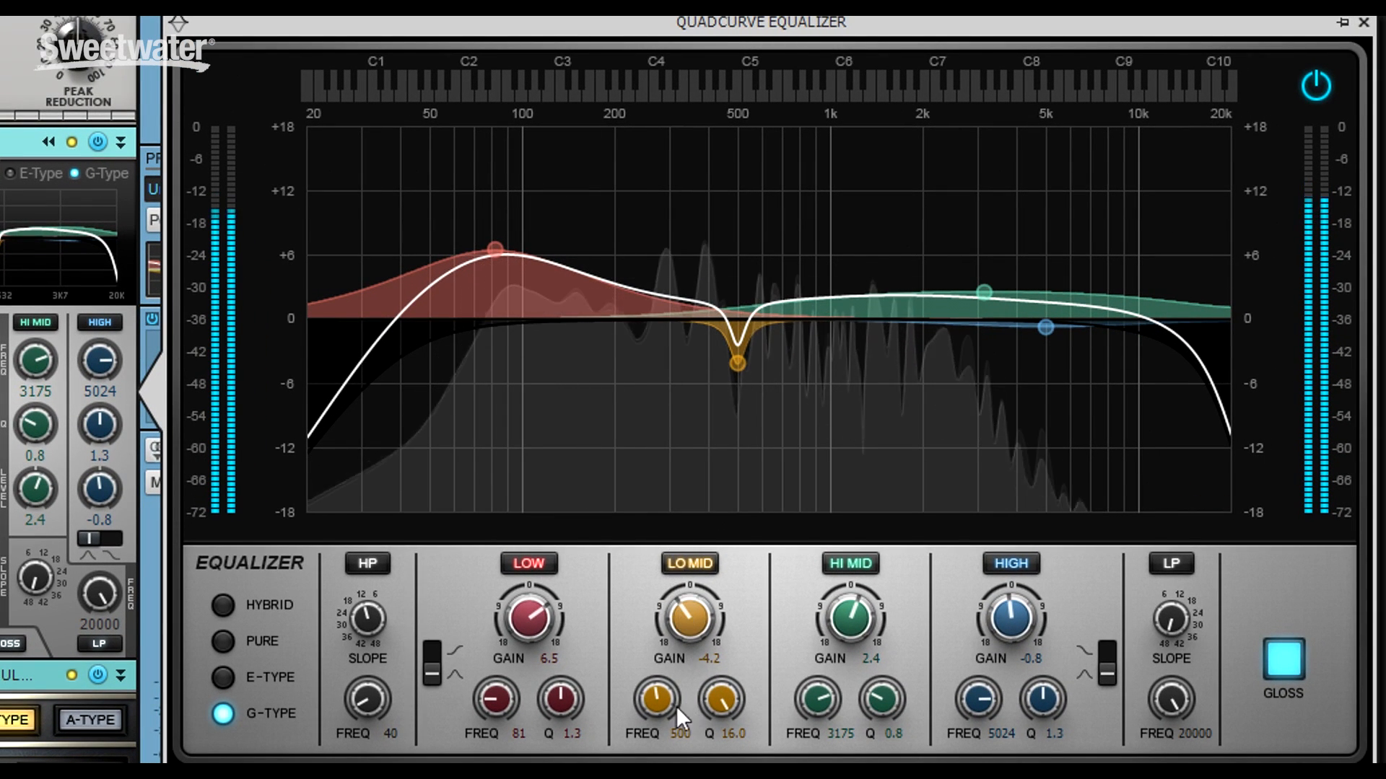
left_click_drag(721, 699, 721, 723)
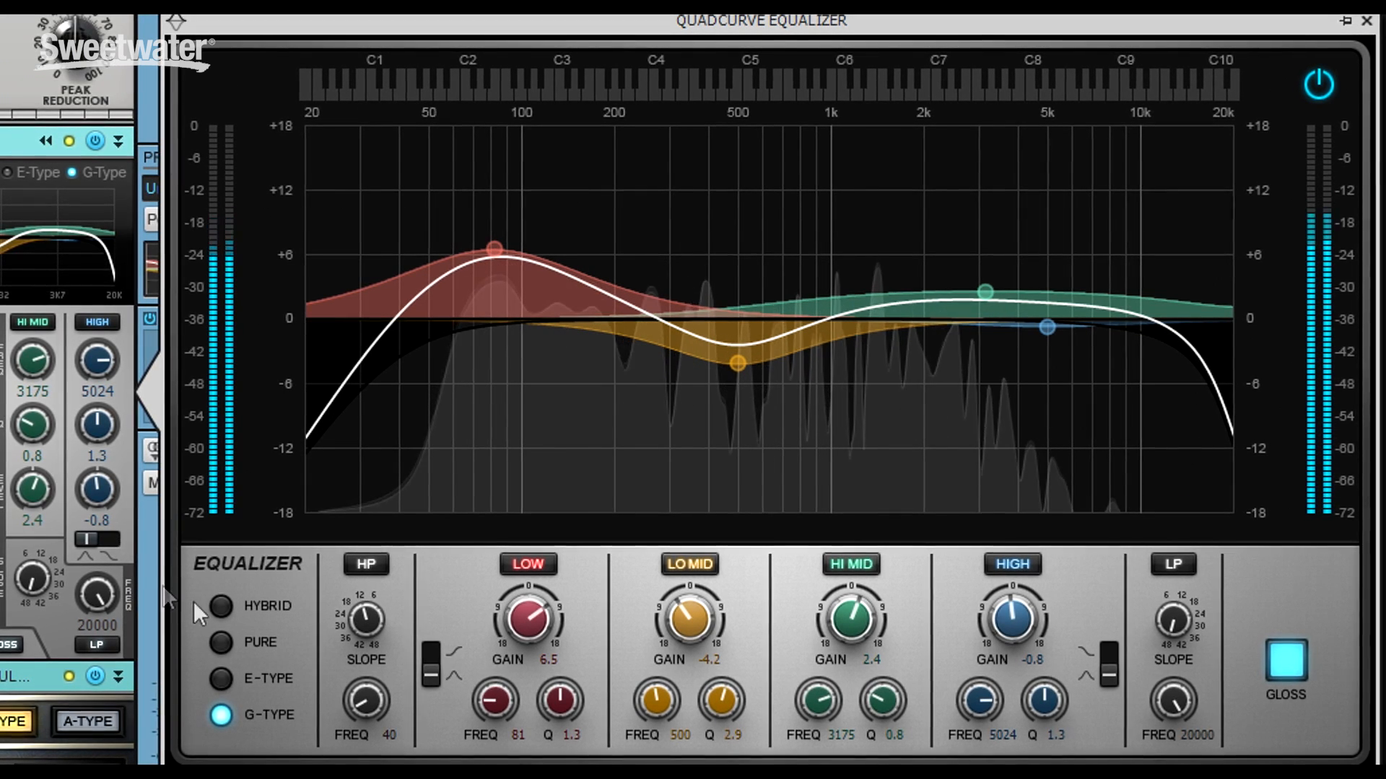
Compare the equalizer's Hybrid, Pure, E-Type and G-Type curves, leaving it on Hybrid.
left_click(220, 606)
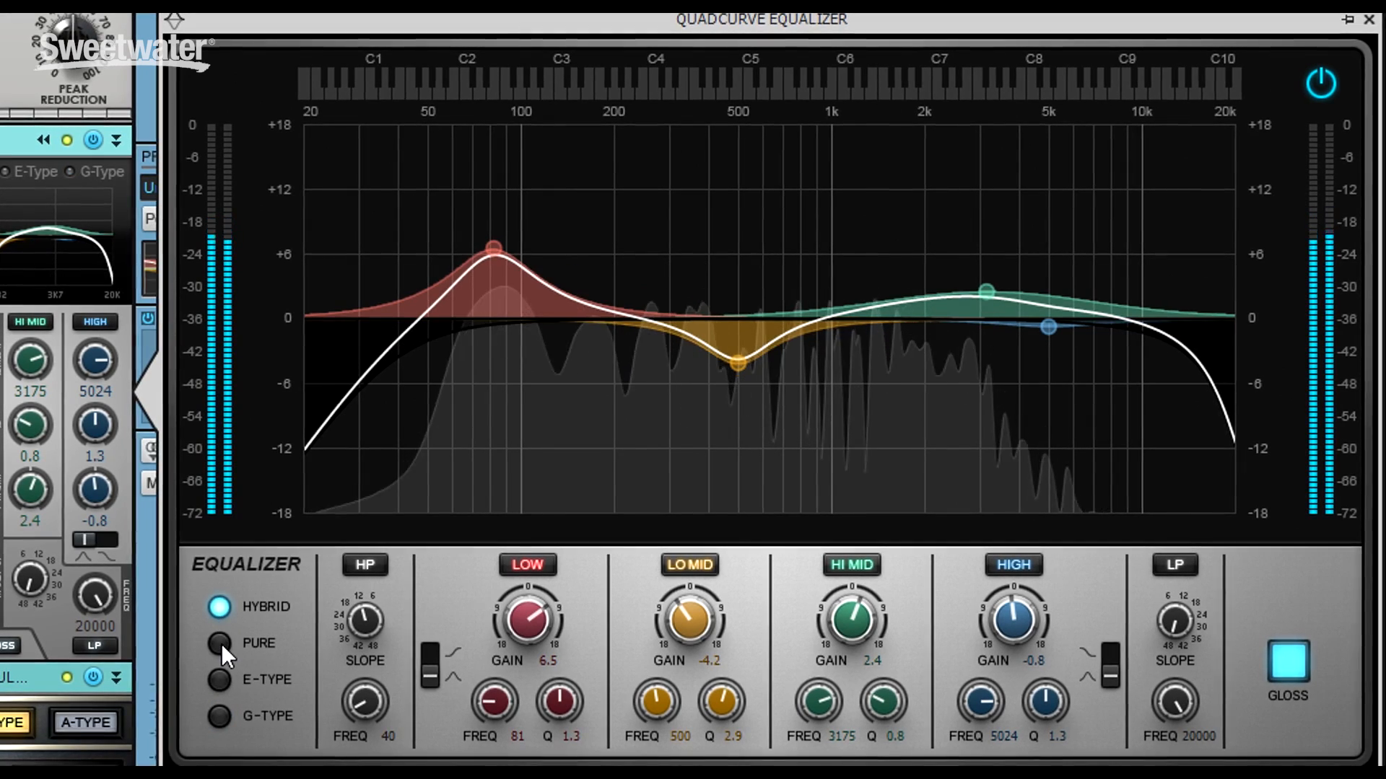
left_click(220, 643)
left_click(219, 680)
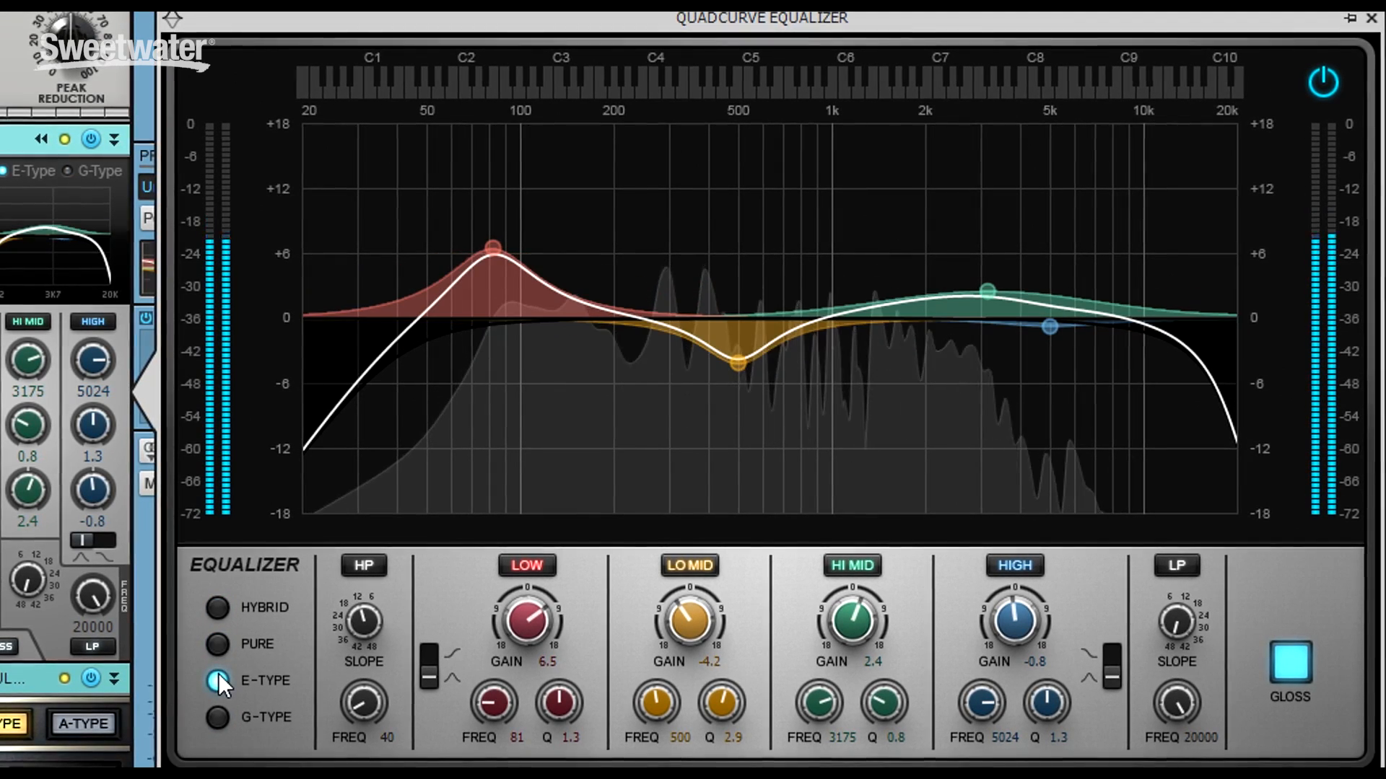
left_click(218, 714)
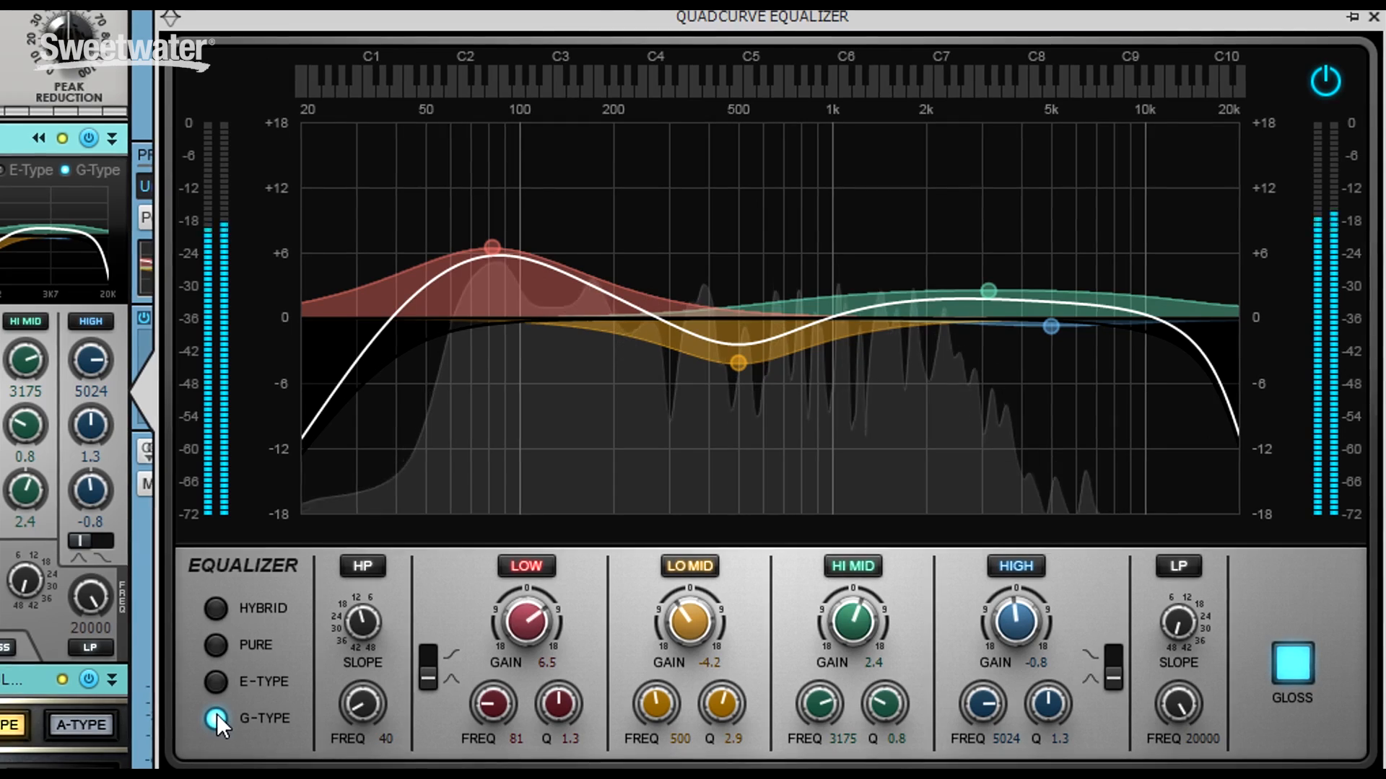
left_click(213, 682)
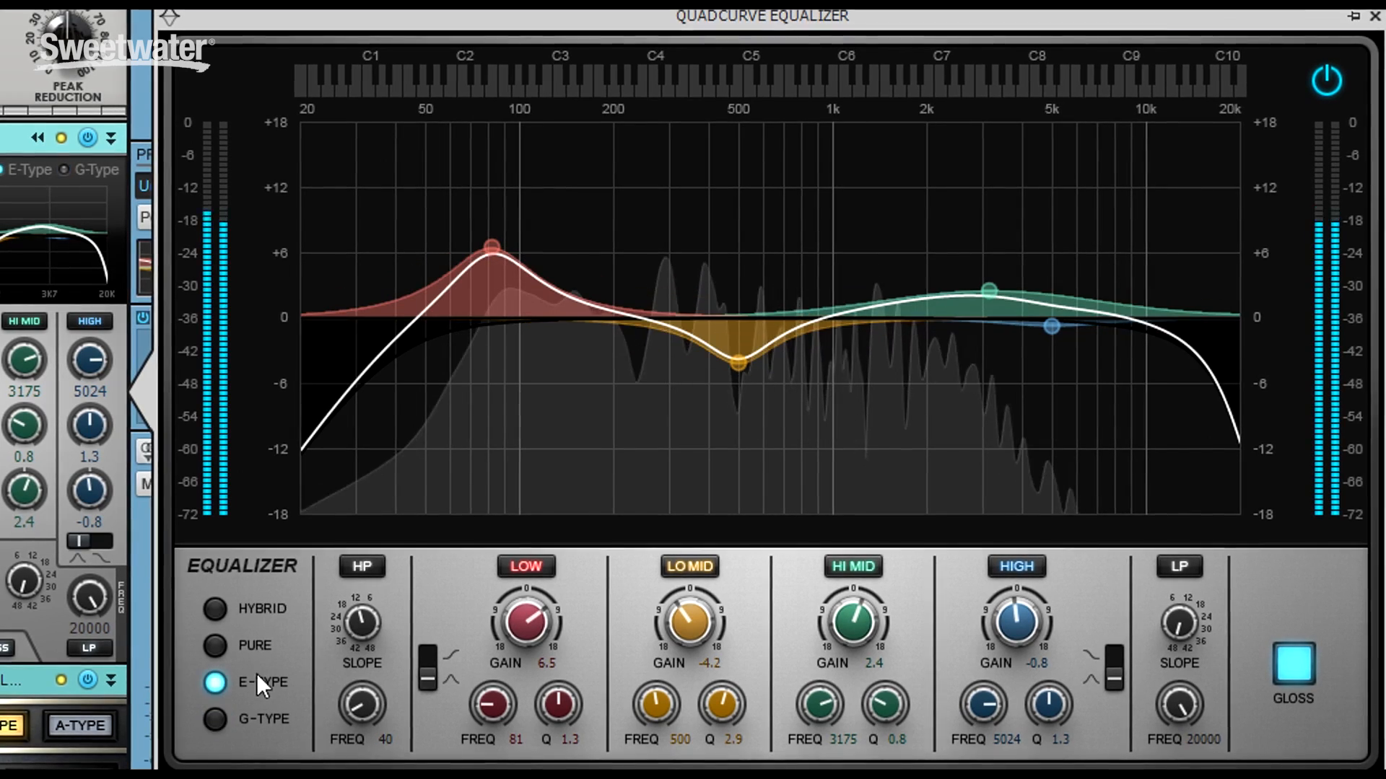
left_click(211, 609)
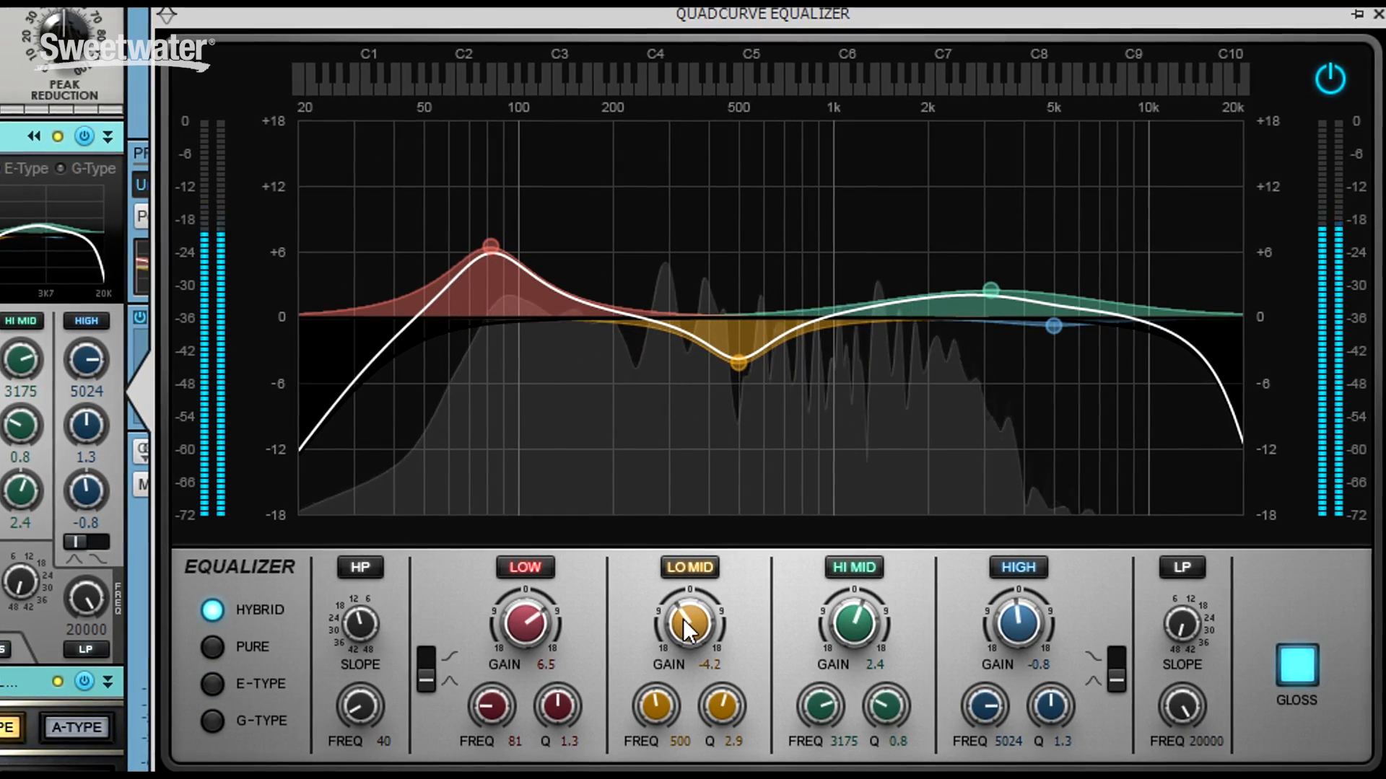
Set the Lo Mid band's gain to -7.0 dB and Q to 16.0, and adjust the Low band's gain.
left_click_drag(684, 638, 712, 664)
left_click(723, 711)
left_click_drag(723, 708, 723, 663)
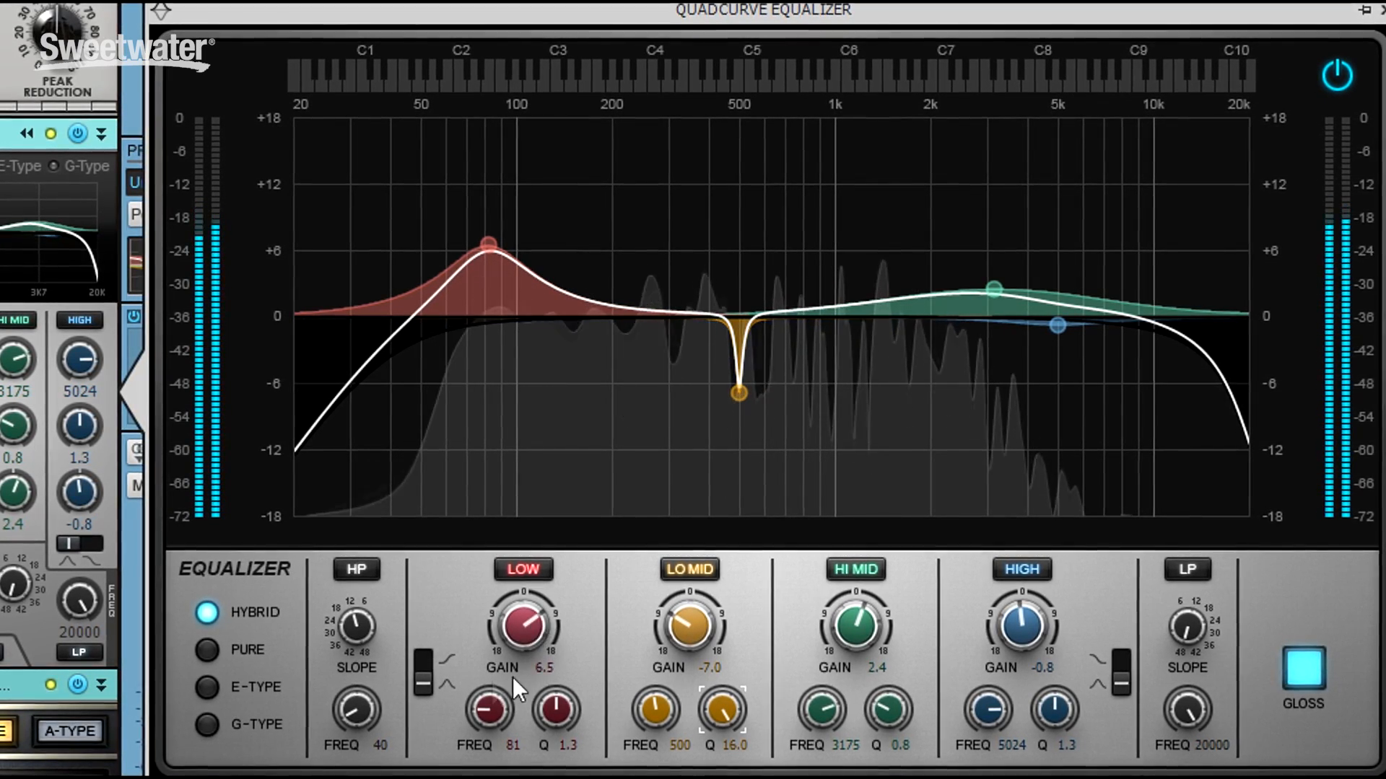
left_click_drag(521, 635, 521, 665)
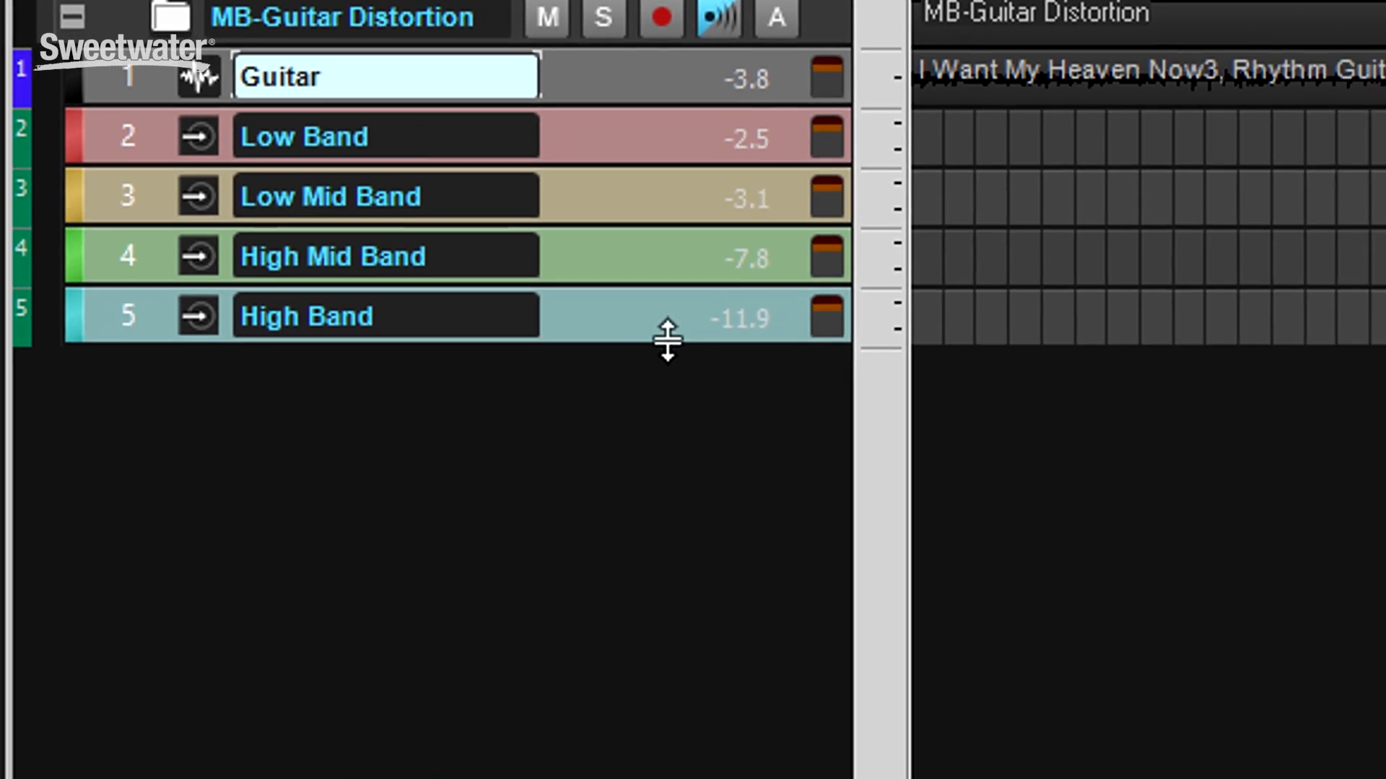
Enlarge the band tracks in the MB-Guitar Distortion folder to expose their controls and FX racks.
left_click_drag(752, 395, 752, 526)
left_click_drag(576, 374, 576, 537)
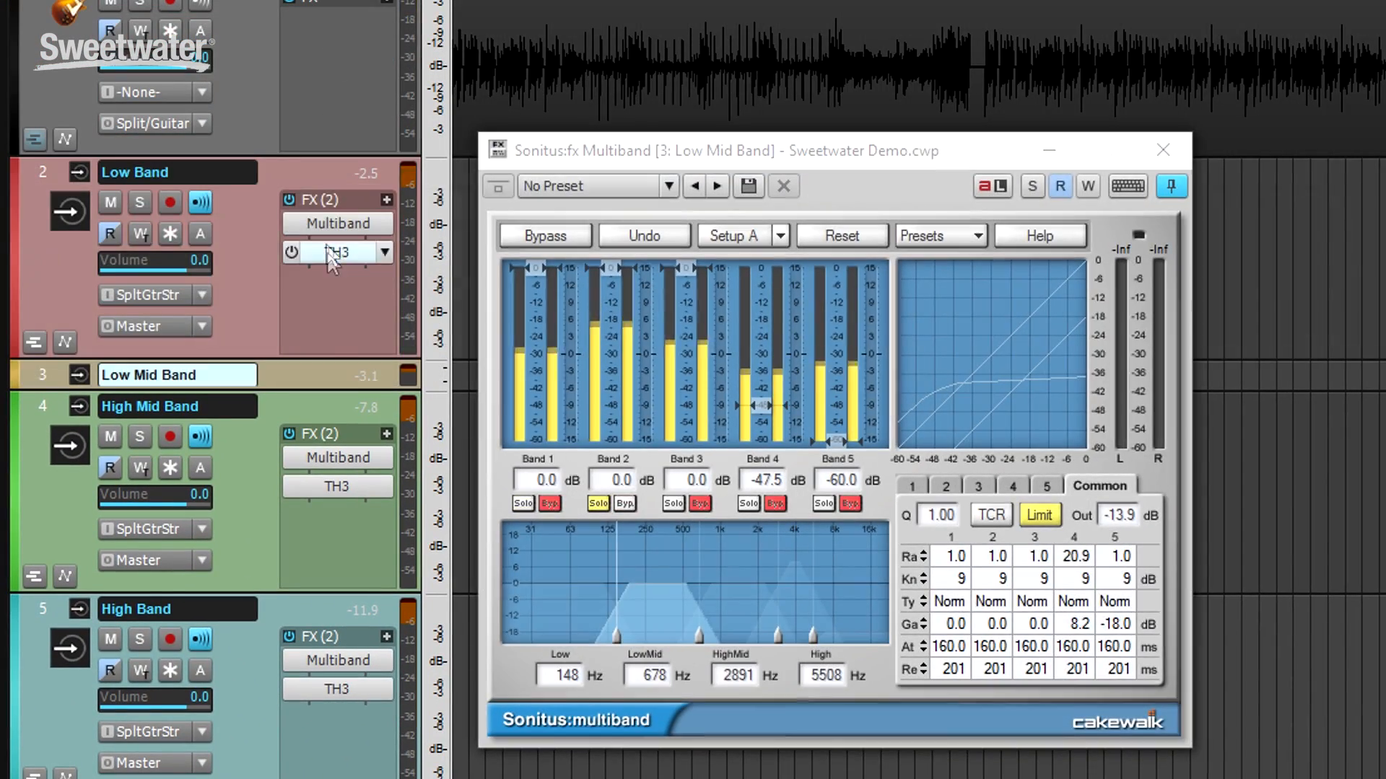
Open the Multiband effects on the High Mid Band and High Band tracks, and toggle playback.
double_click(332, 459)
double_click(348, 652)
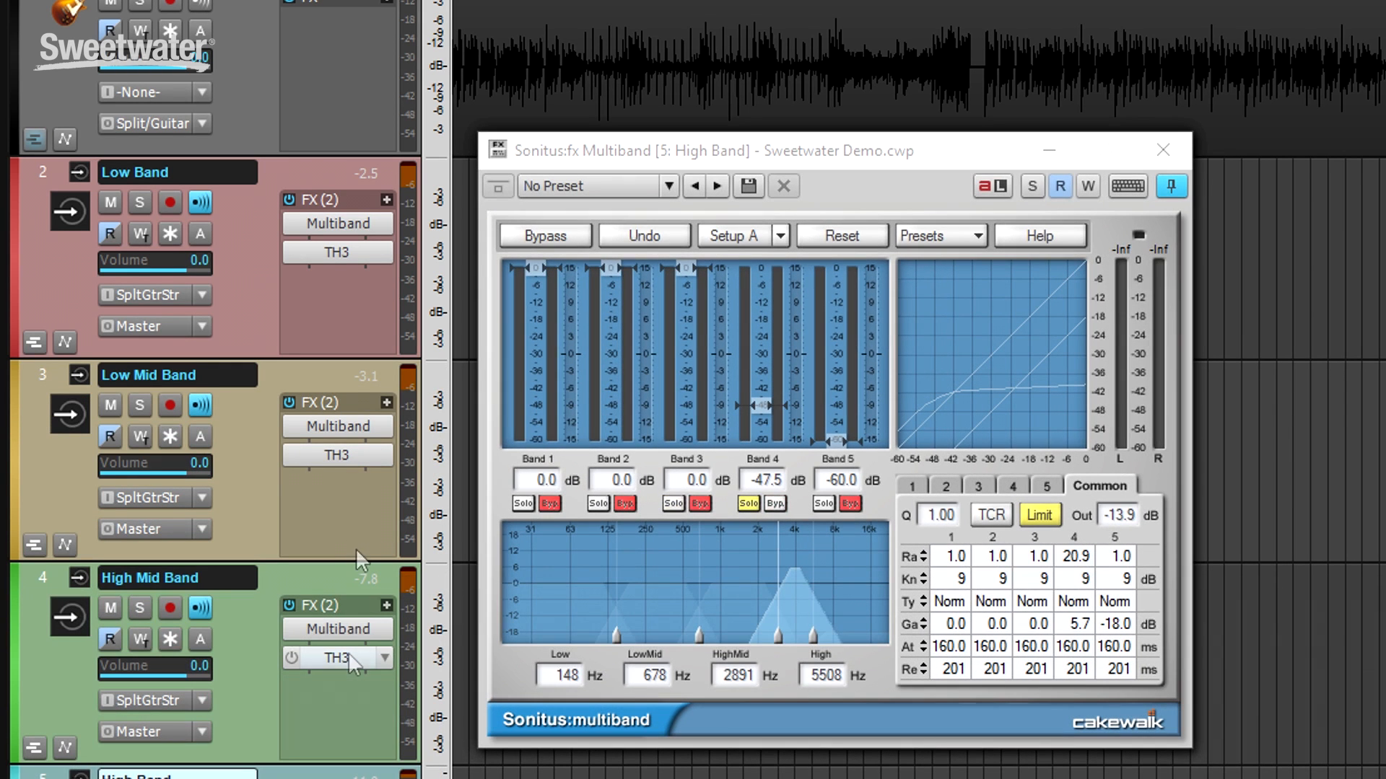
key("space")
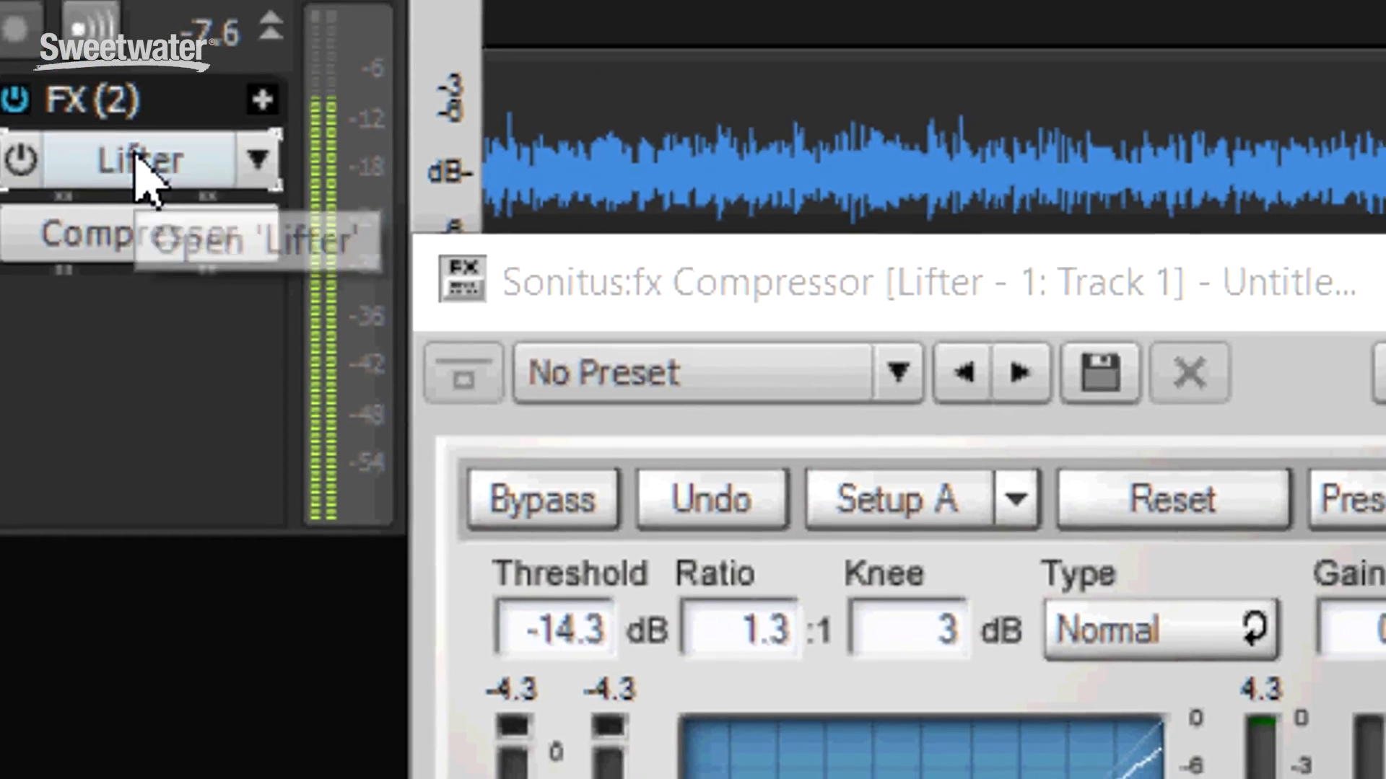
Open the Lifter FX chain, lower its Ratio knob, and raise its Threshold and Gain knobs.
double_click(140, 157)
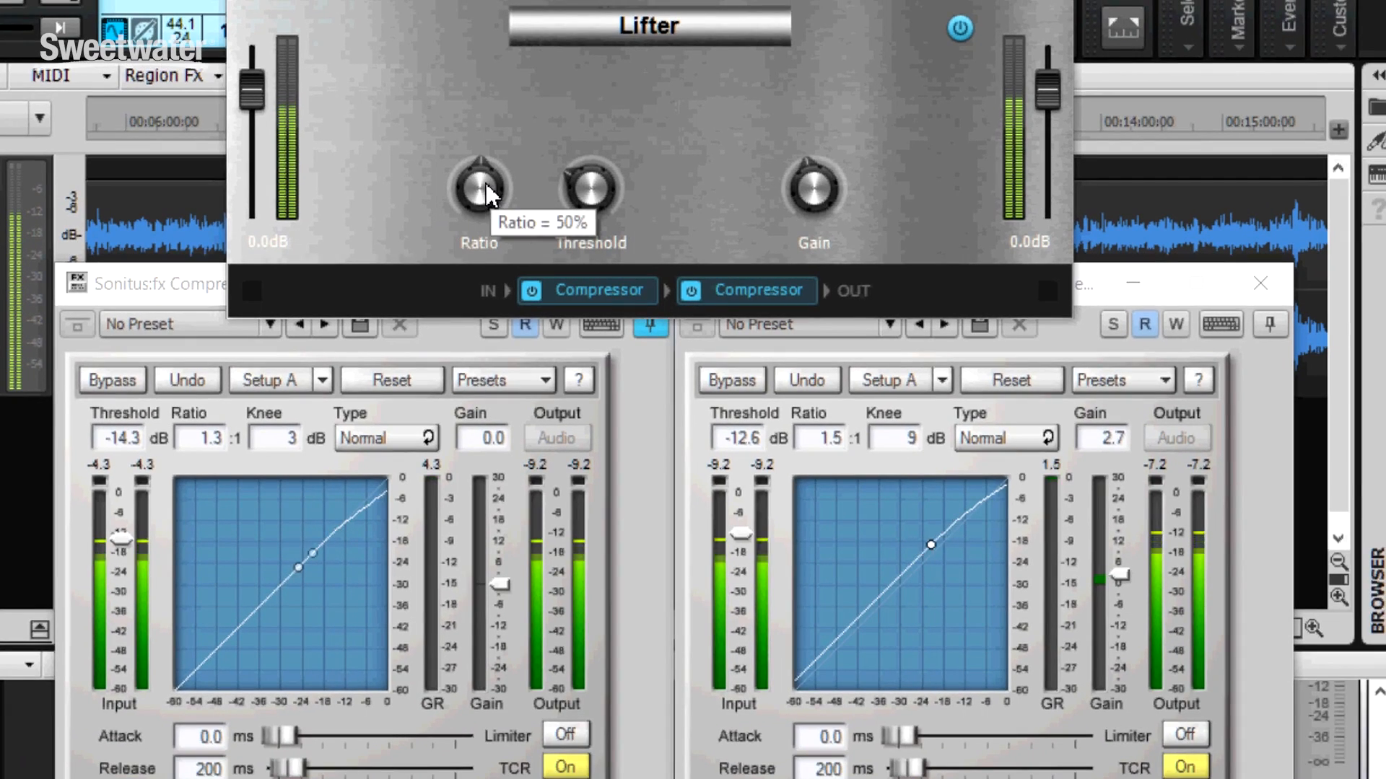
left_click_drag(485, 182, 485, 231)
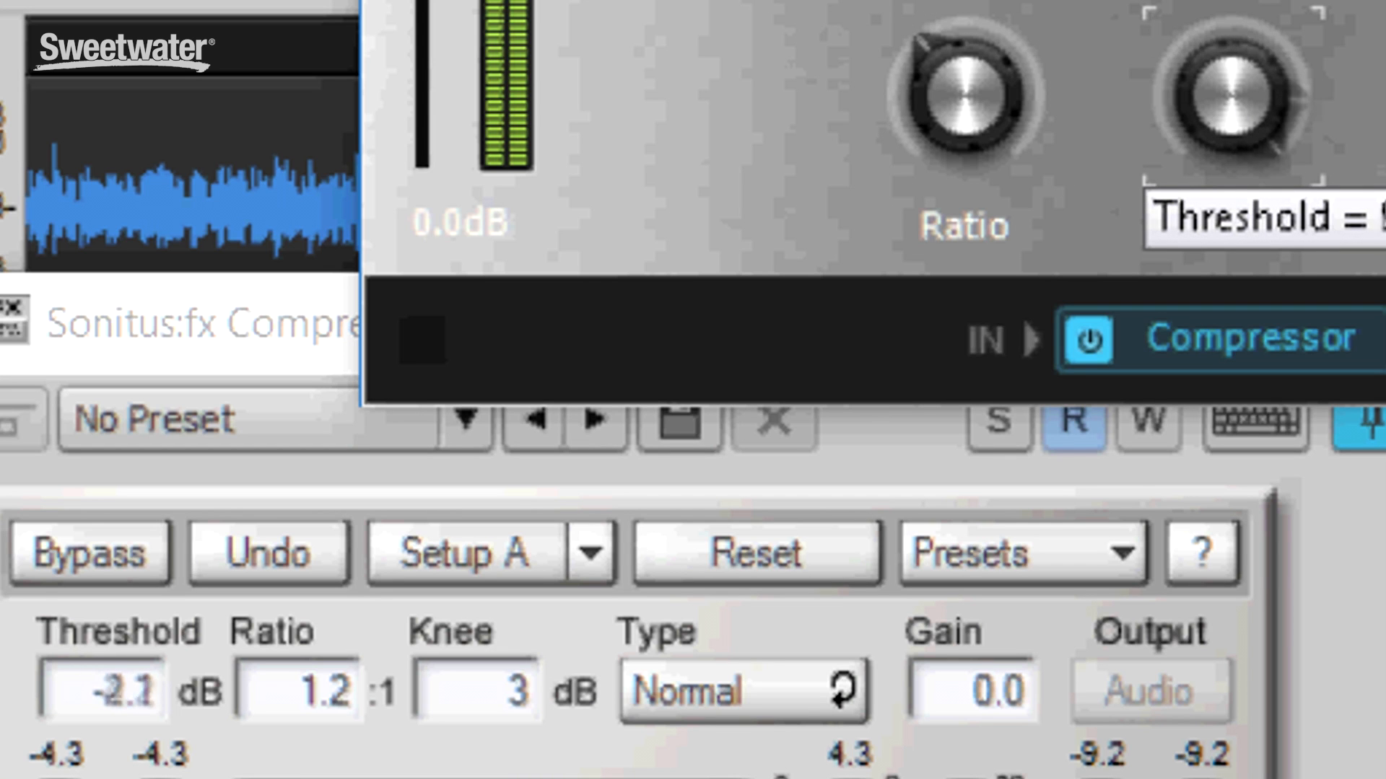
left_click_drag(1232, 95, 1232, 143)
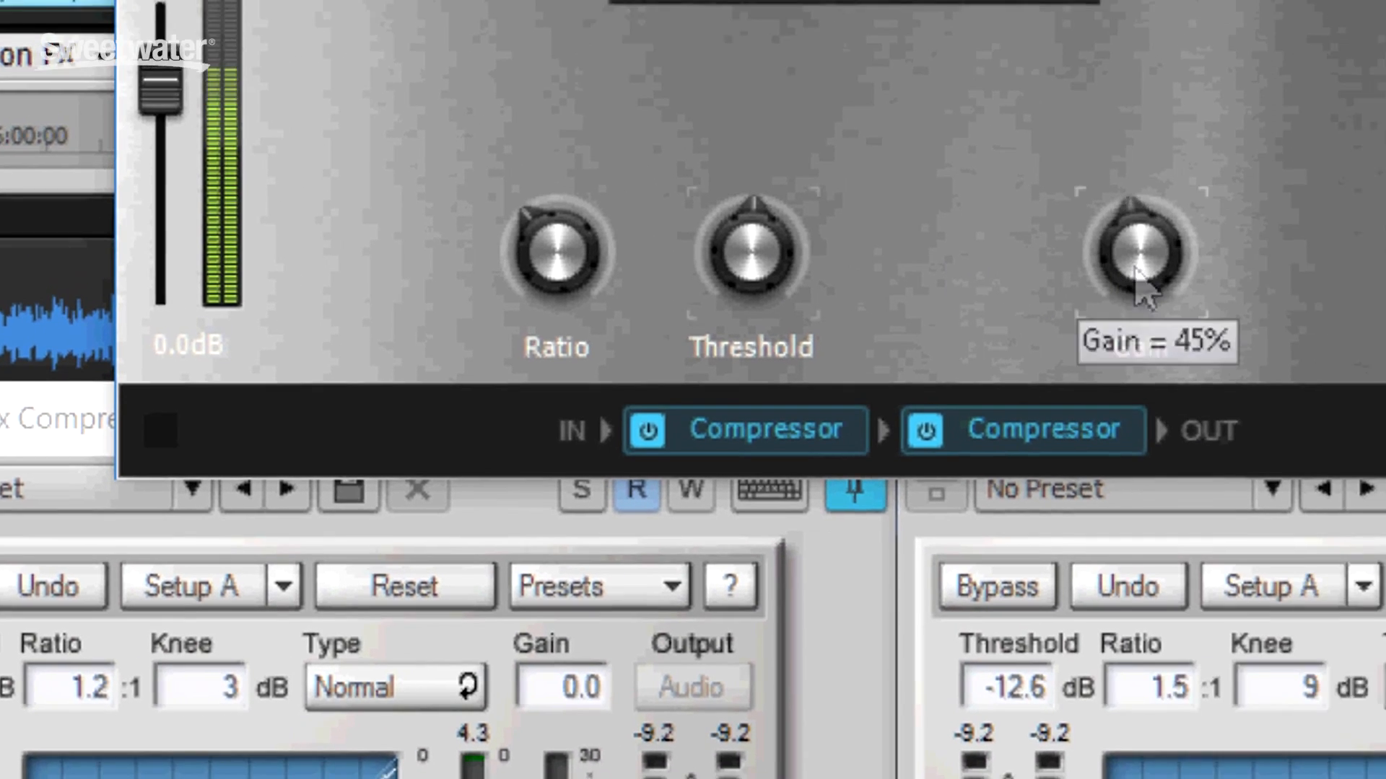
left_click_drag(1141, 285, 1141, 209)
left_click_drag(989, 290, 989, 296)
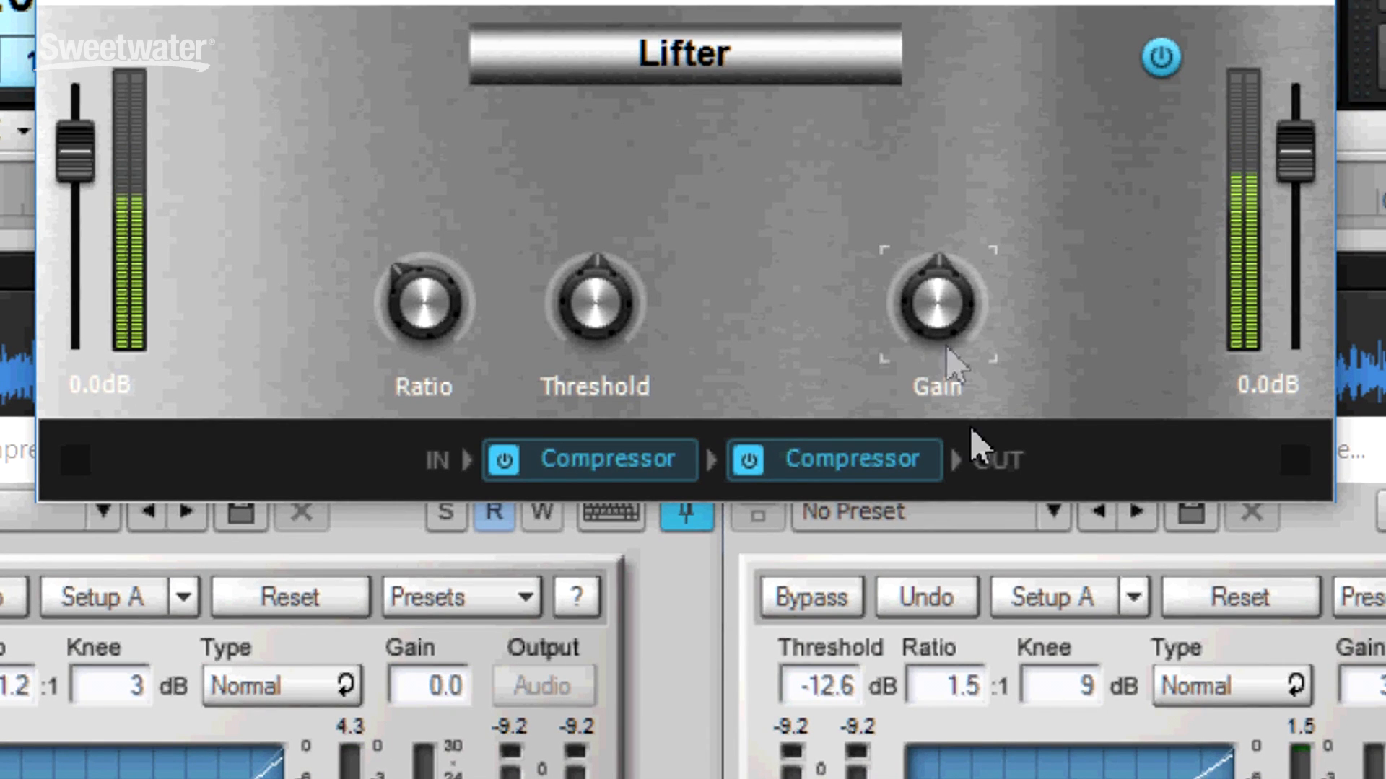
Close both Sonitus compressor windows and open the control settings of the Lifter's Threshold knob.
left_click(1385, 451)
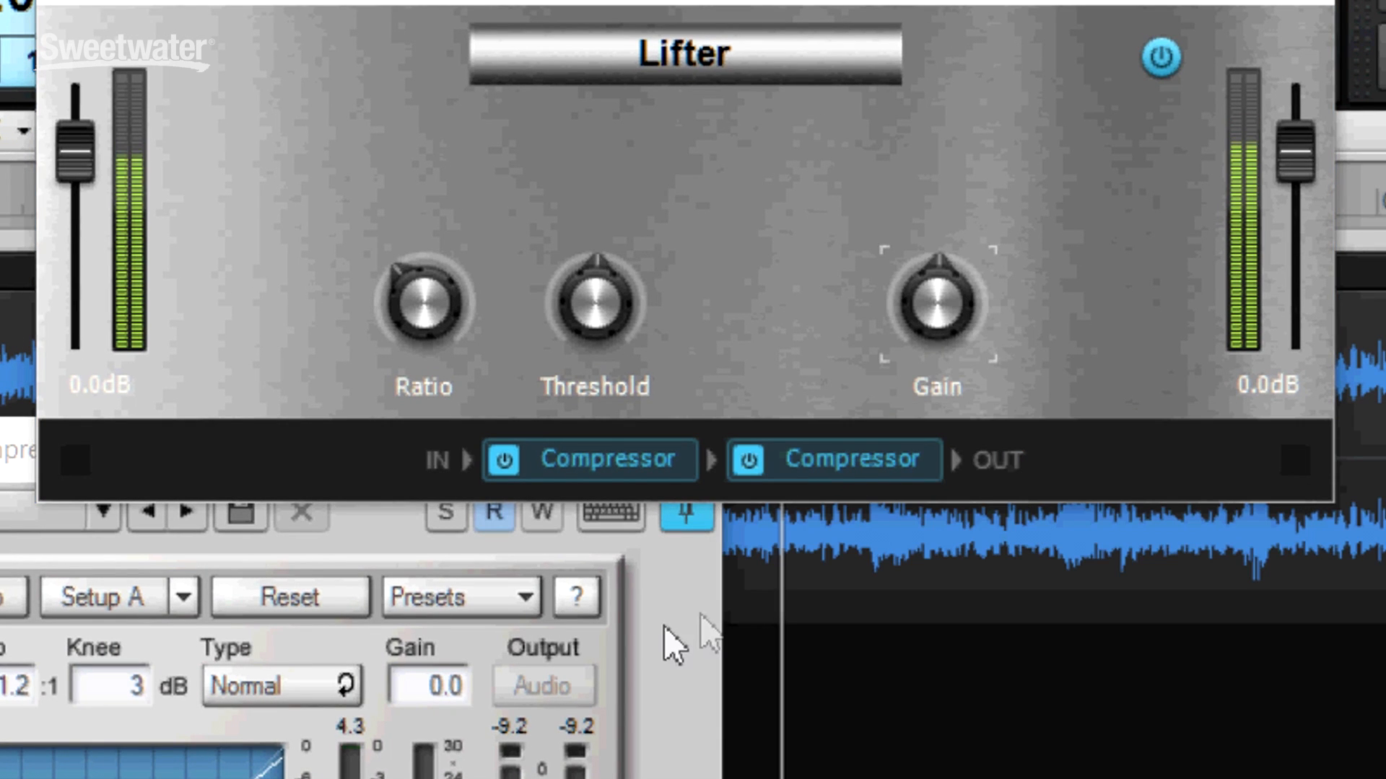
left_click(675, 645)
left_click(669, 449)
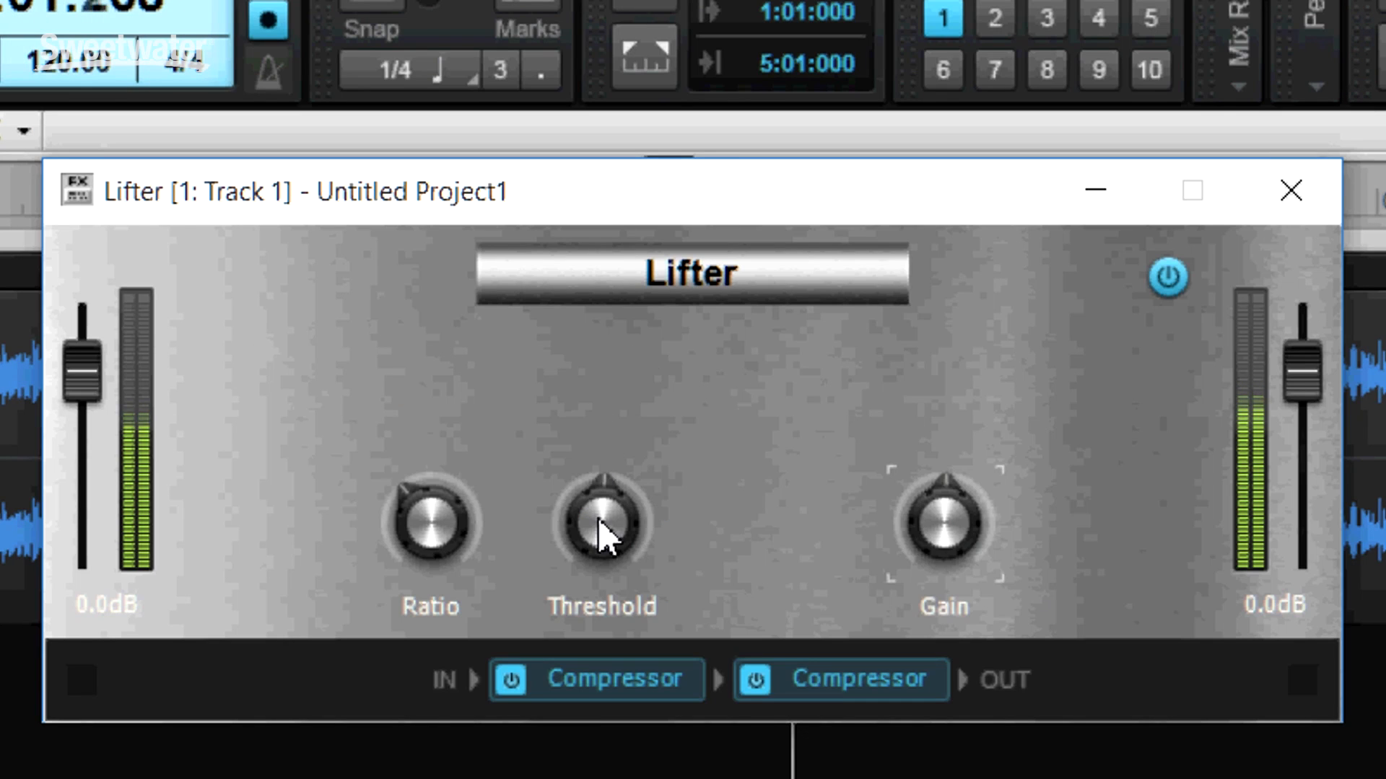
right_click(602, 538)
left_click(755, 643)
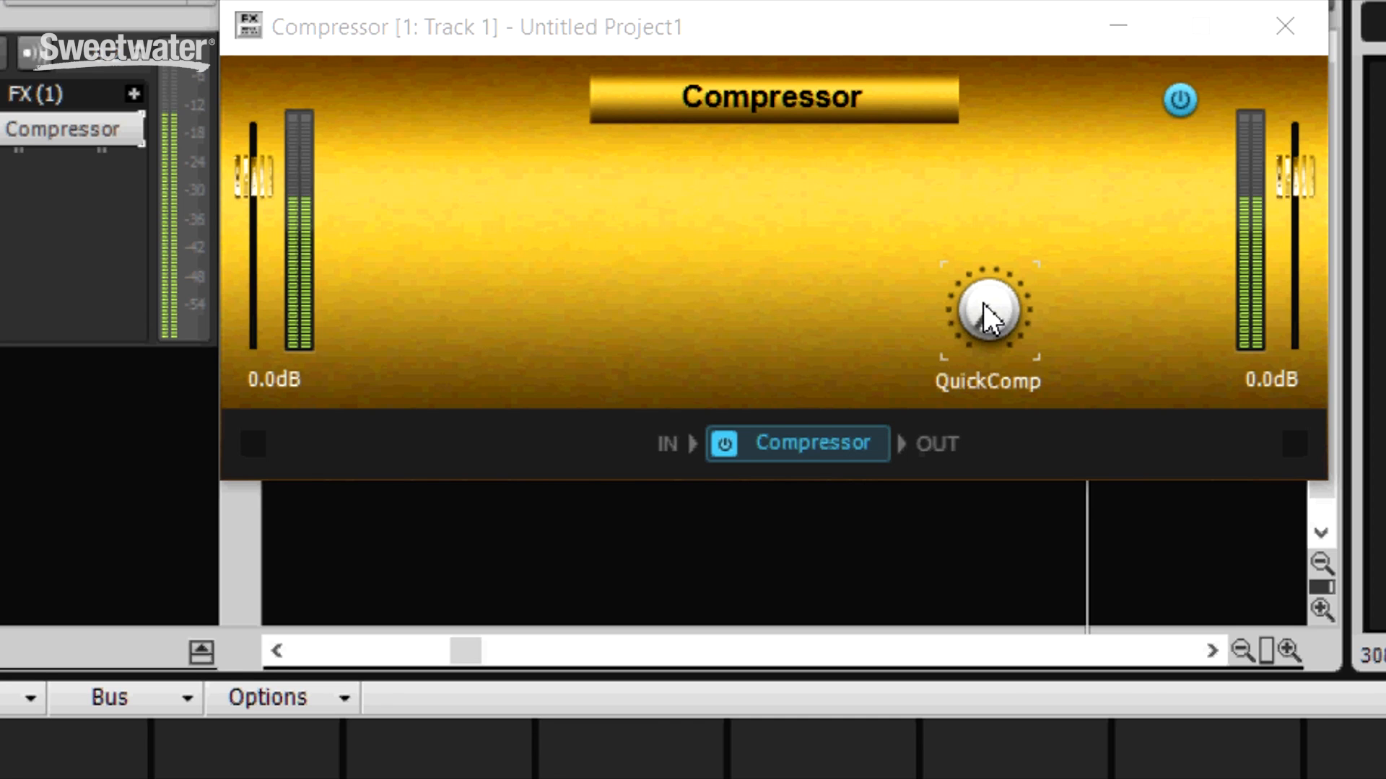
Examine the QuickComp knob's parameter assignments and ranges in the Compressor FX chain.
right_click(986, 303)
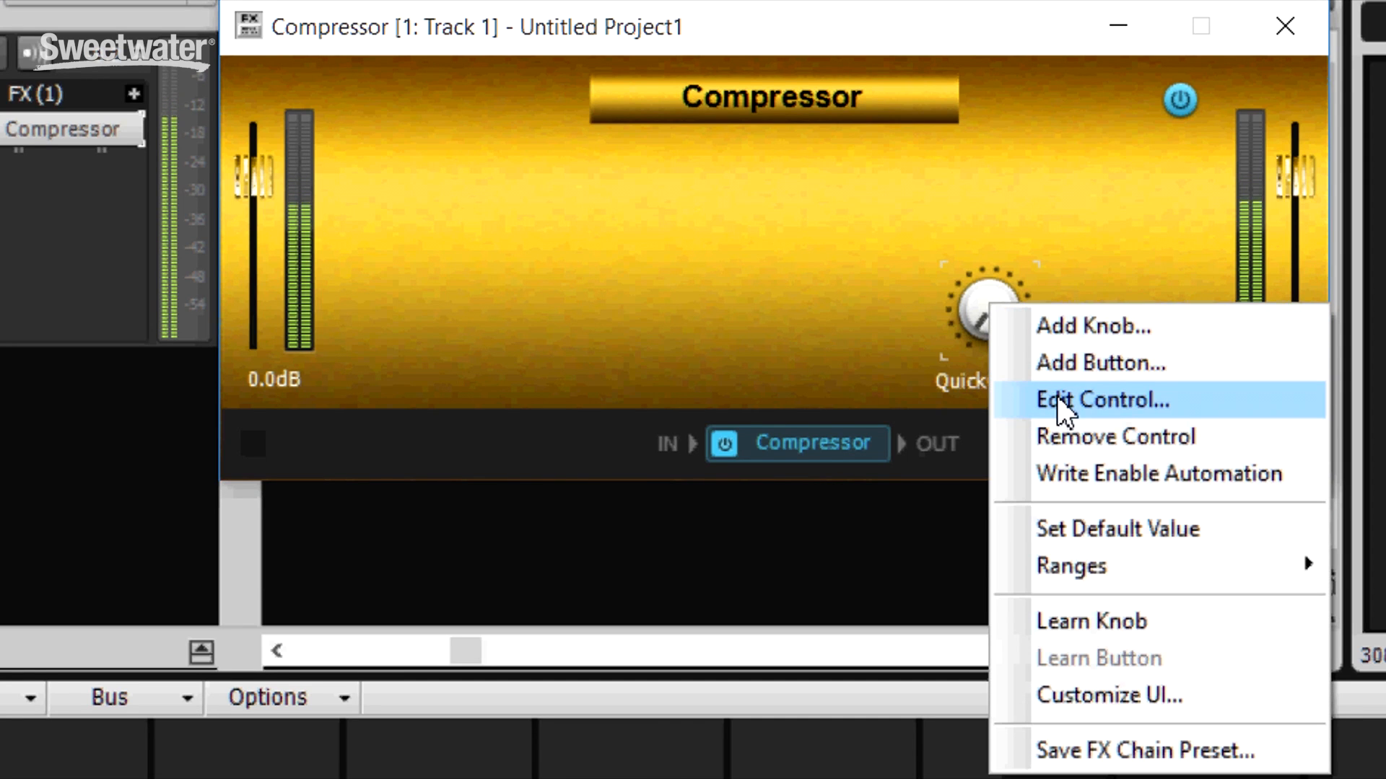
left_click(1058, 401)
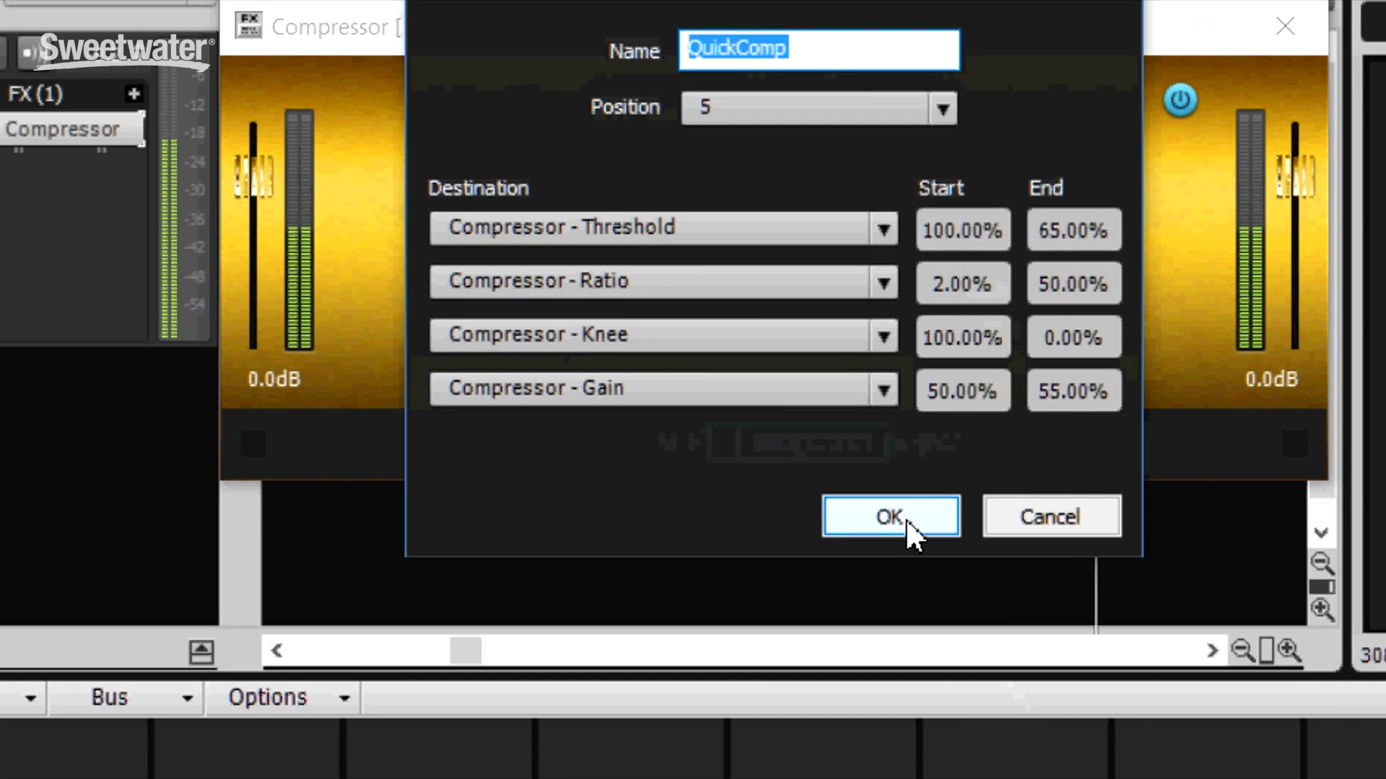
left_click(905, 518)
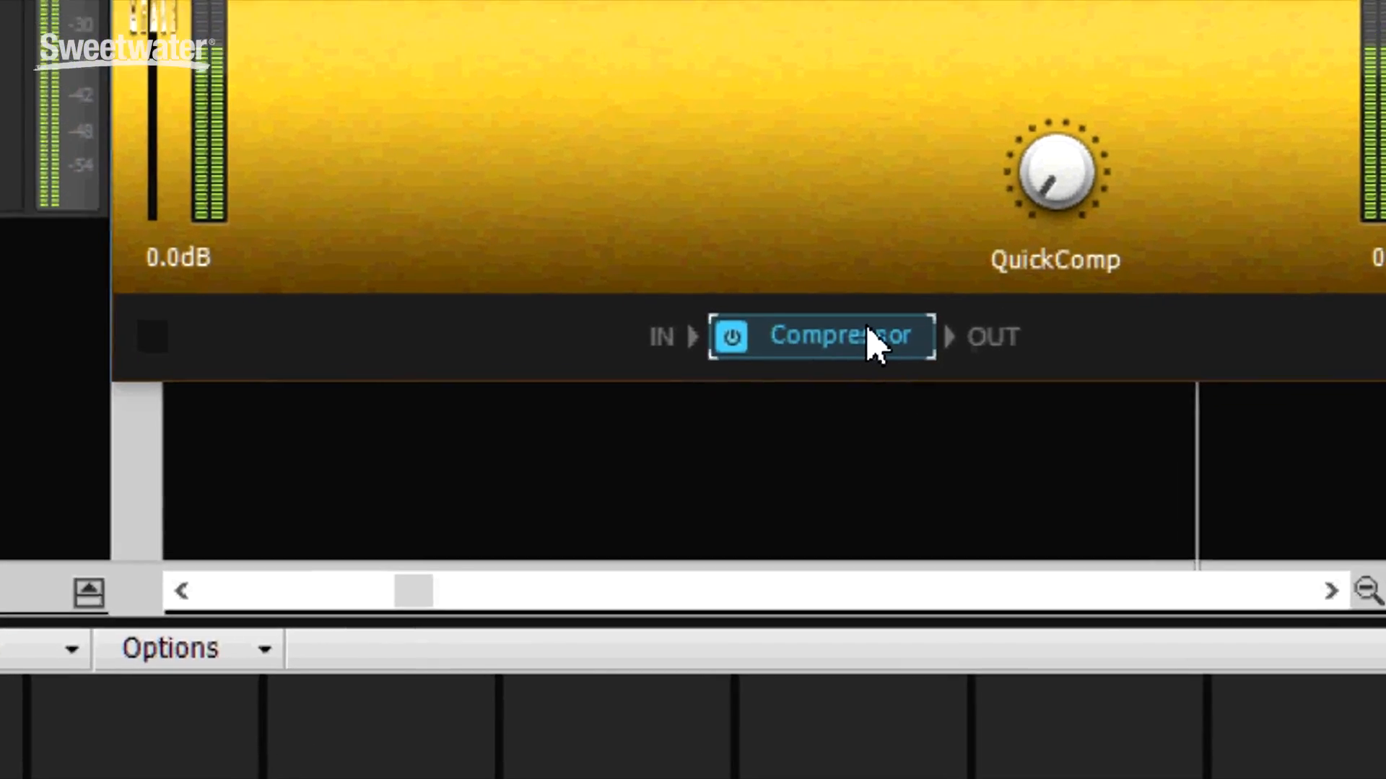
Open the Compressor inside the FX chain and set the QuickComp knob to 0%.
double_click(849, 397)
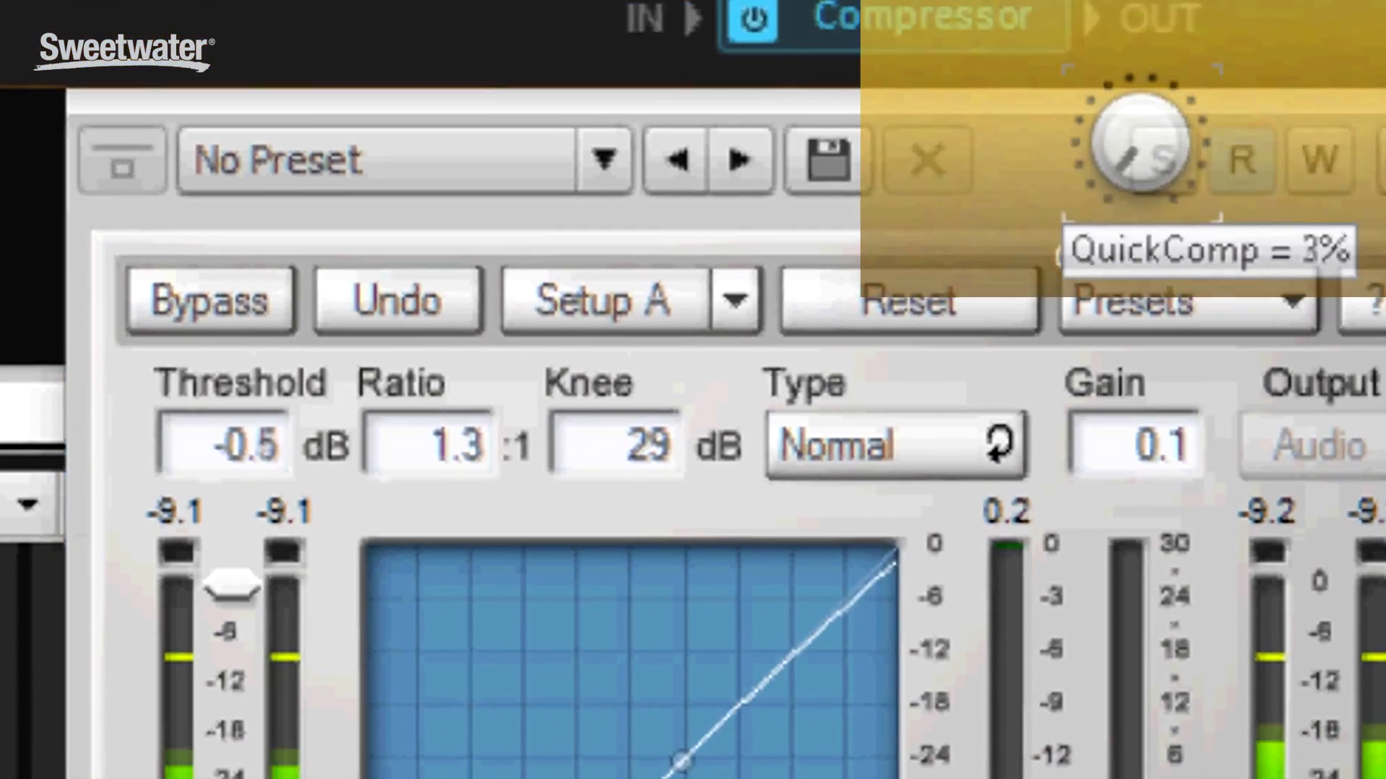
mouse_move(1141, 145)
left_mouse_down()
mouse_move(1140, 74)
mouse_move(1140, 146)
left_mouse_up()
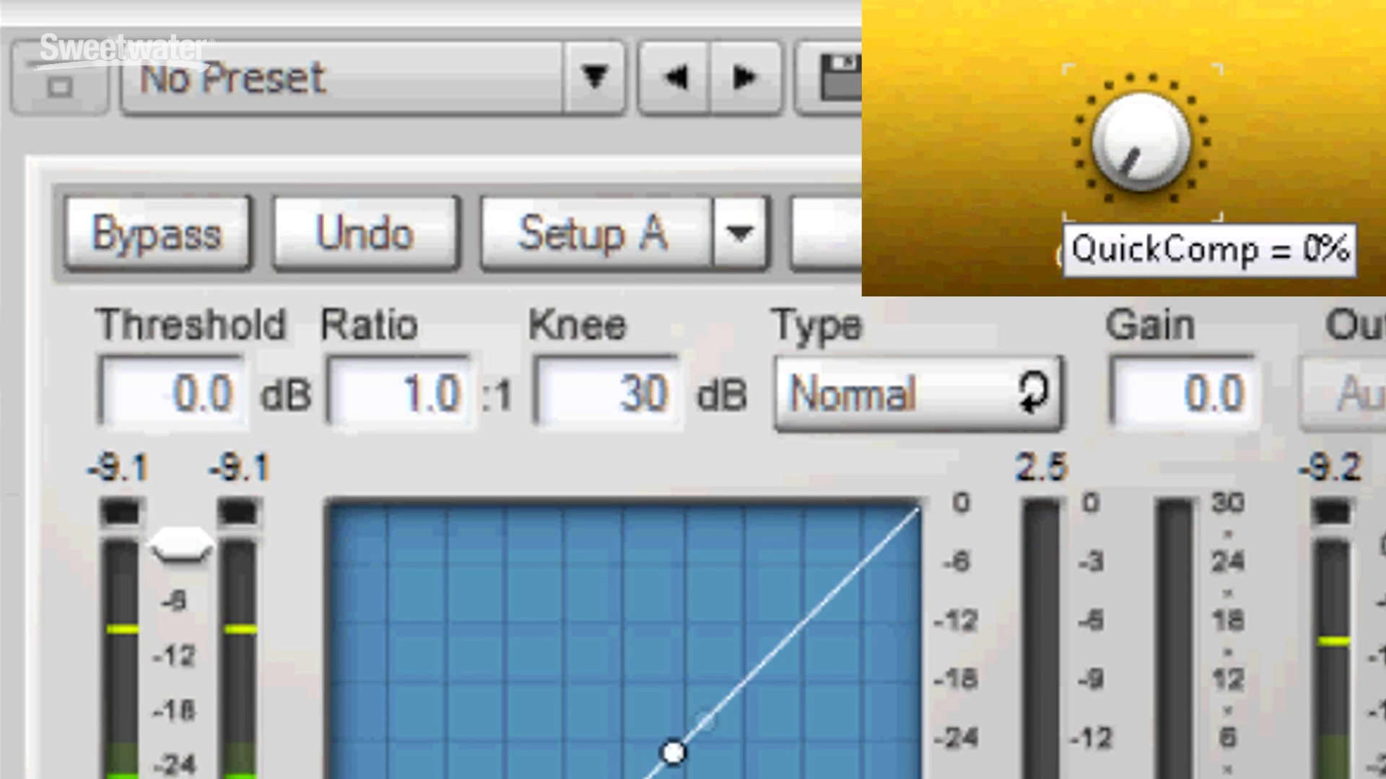